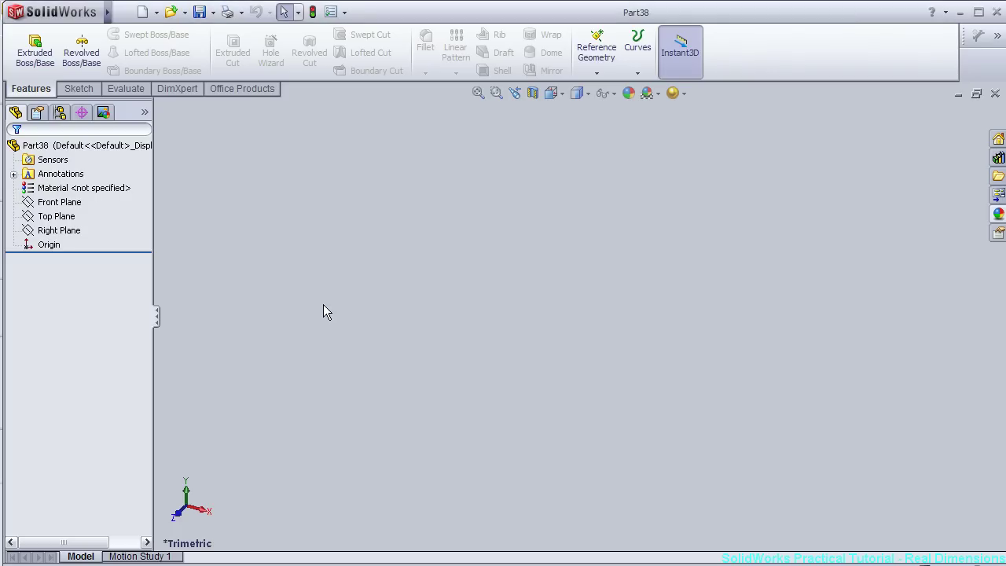
# Step: Draw a circle centred on the origin on the Top Plane
pyautogui.click(53, 215)
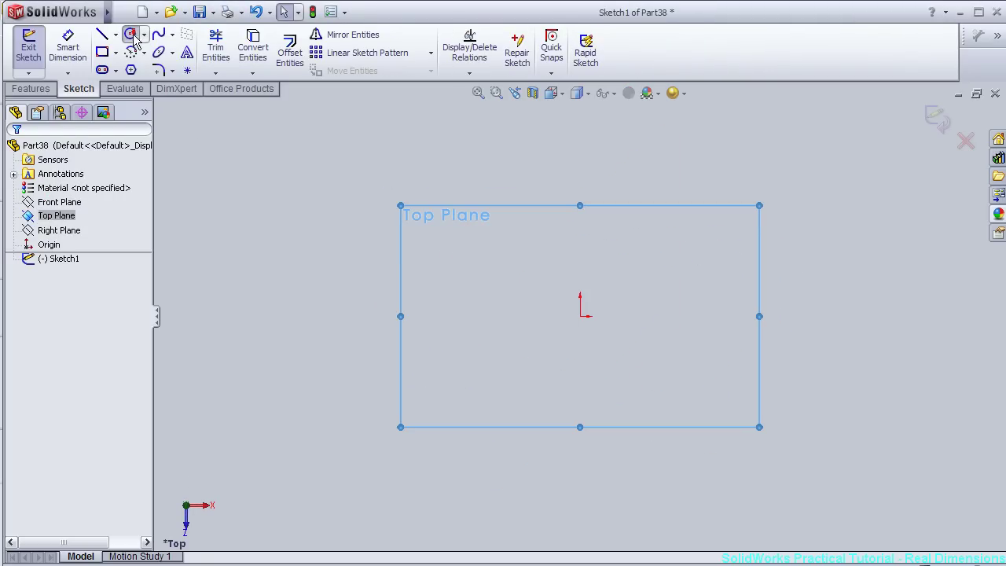
pyautogui.click(580, 315)
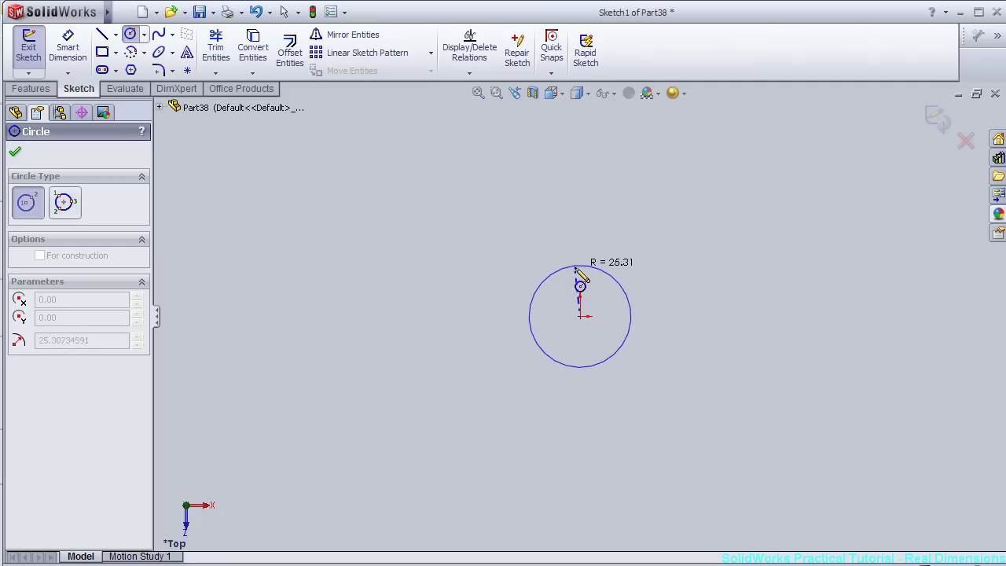
pyautogui.click(576, 276)
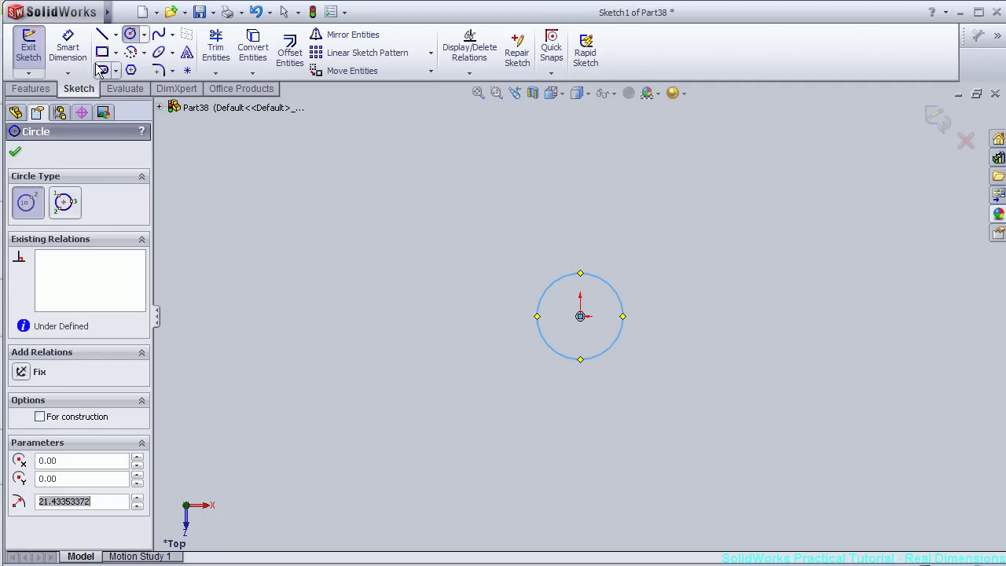
# Step: Dimension the circle's diameter to 6 mm to fully define it
pyautogui.click(68, 47)
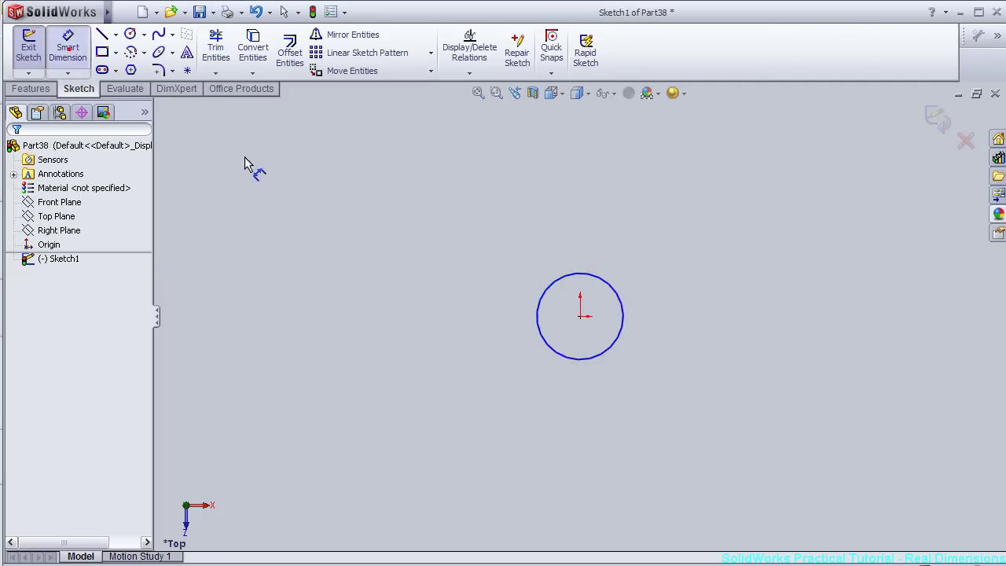
pyautogui.click(558, 276)
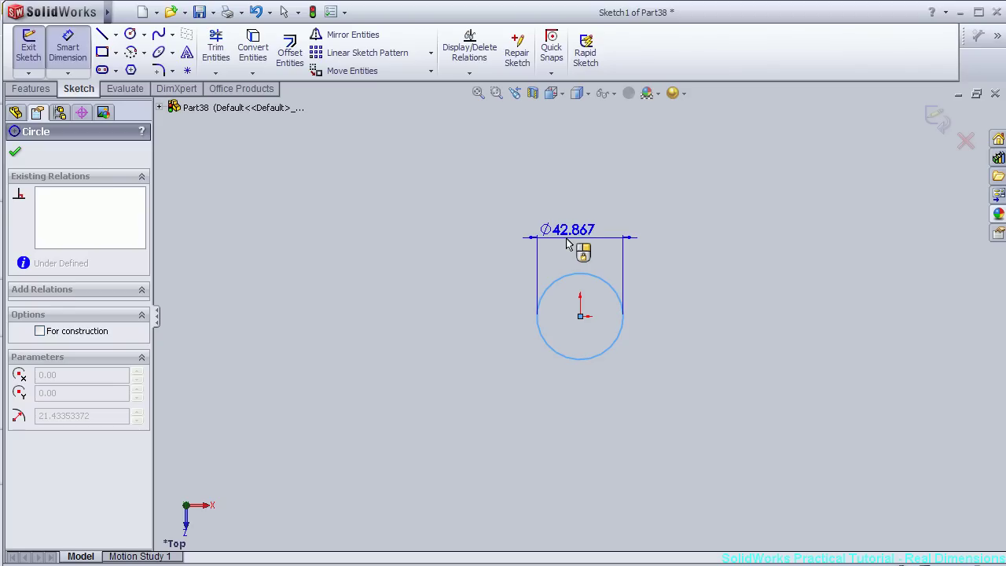
pyautogui.click(568, 244)
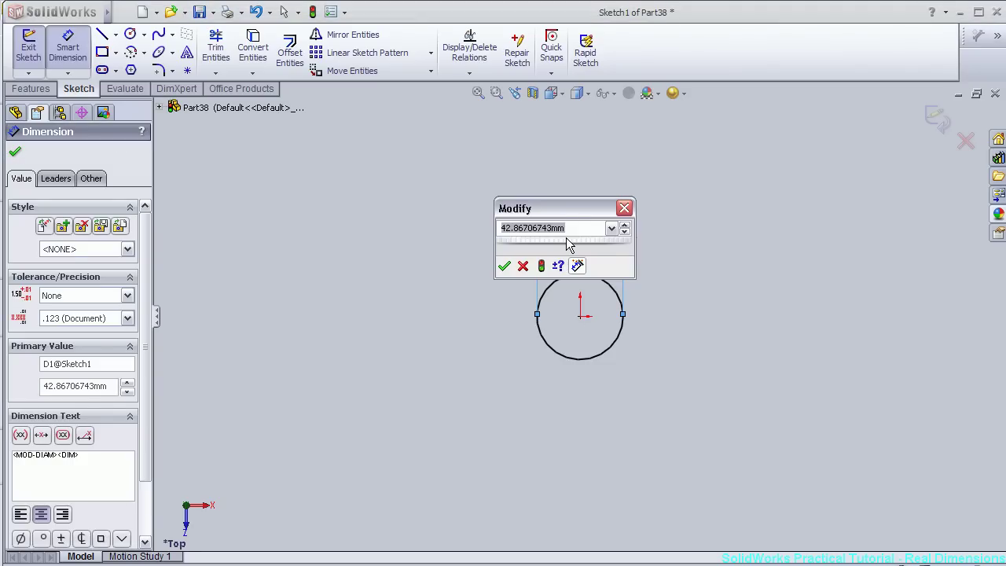
pyautogui.write('6')
pyautogui.click(505, 265)
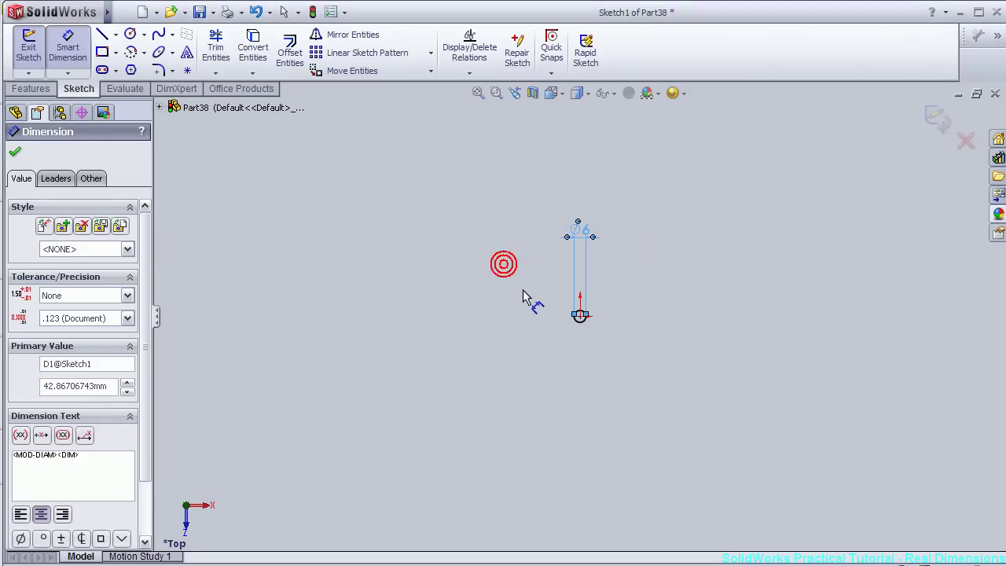
pyautogui.click(478, 93)
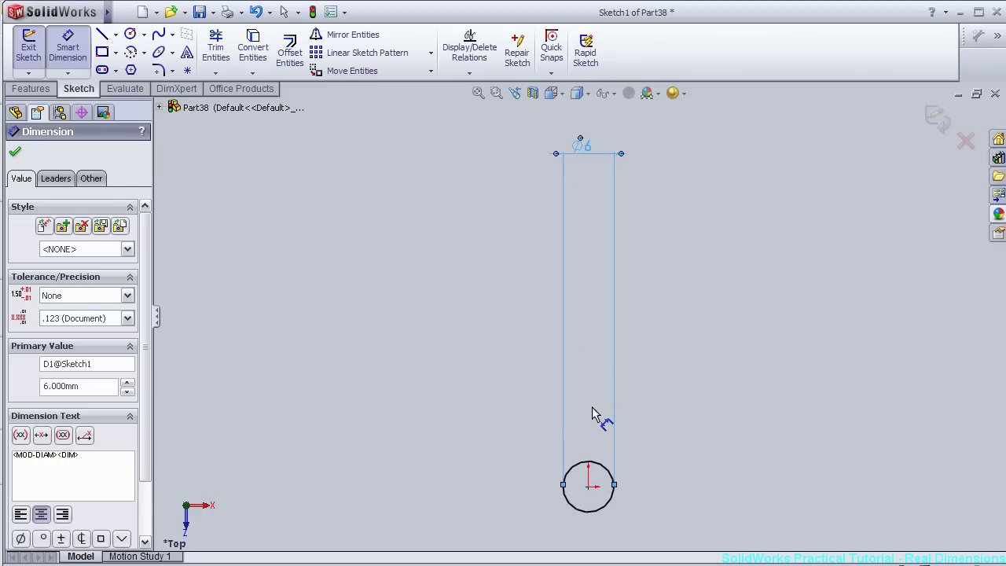
pyautogui.scroll(-2, 588, 377)
pyautogui.scroll(-1, 517, 471)
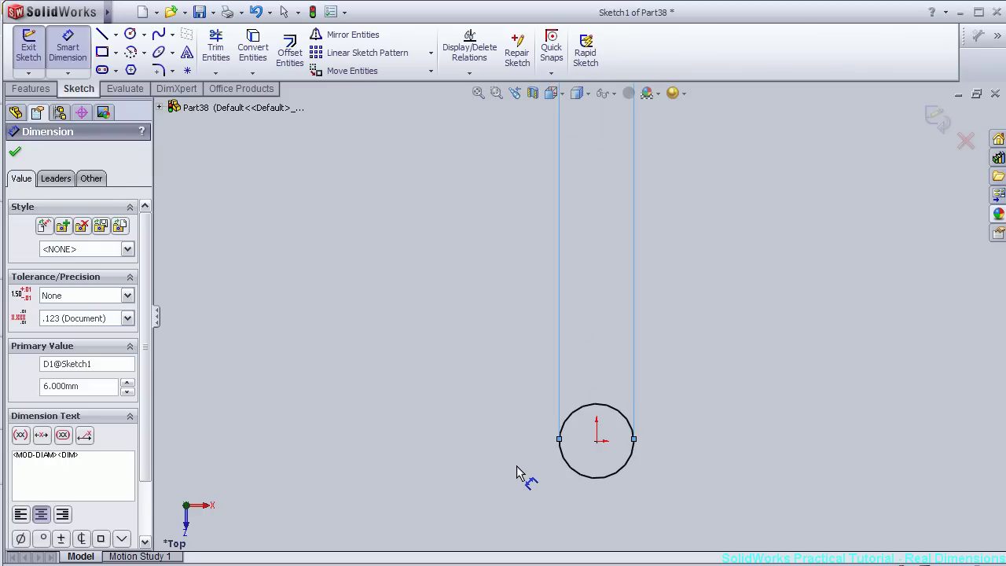
pyautogui.scroll(-2, 565, 472)
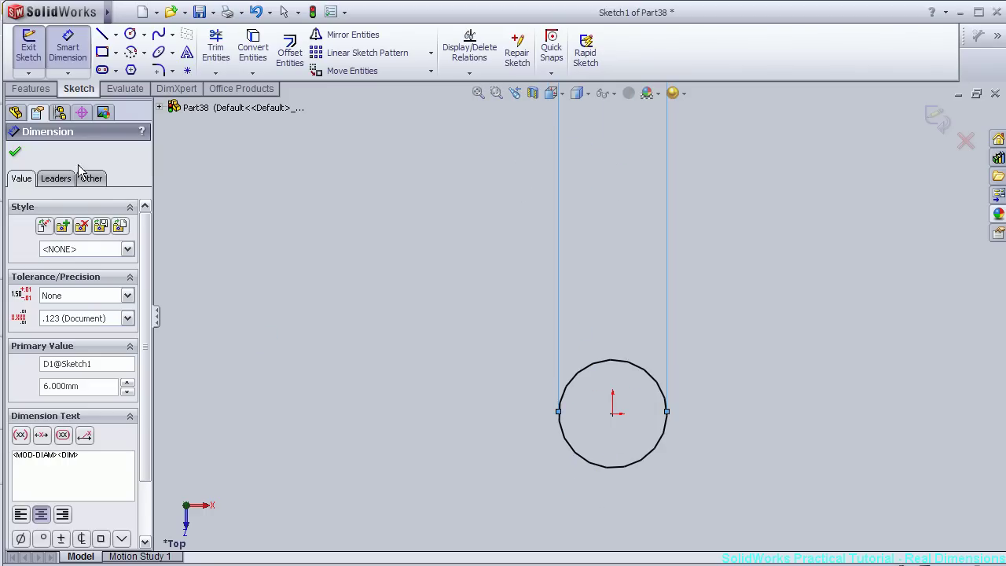
pyautogui.click(15, 152)
# Step: Extrude the 6 mm circle to a 12.5 mm blind depth, creating Boss-Extrude1
pyautogui.click(31, 89)
pyautogui.click(41, 63)
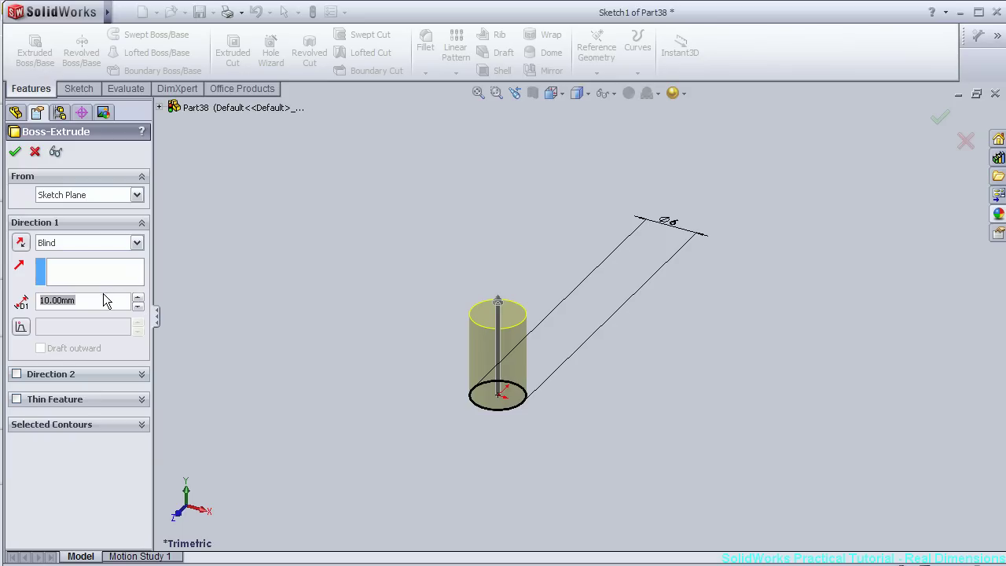
pyautogui.write('12.5')
pyautogui.click(15, 152)
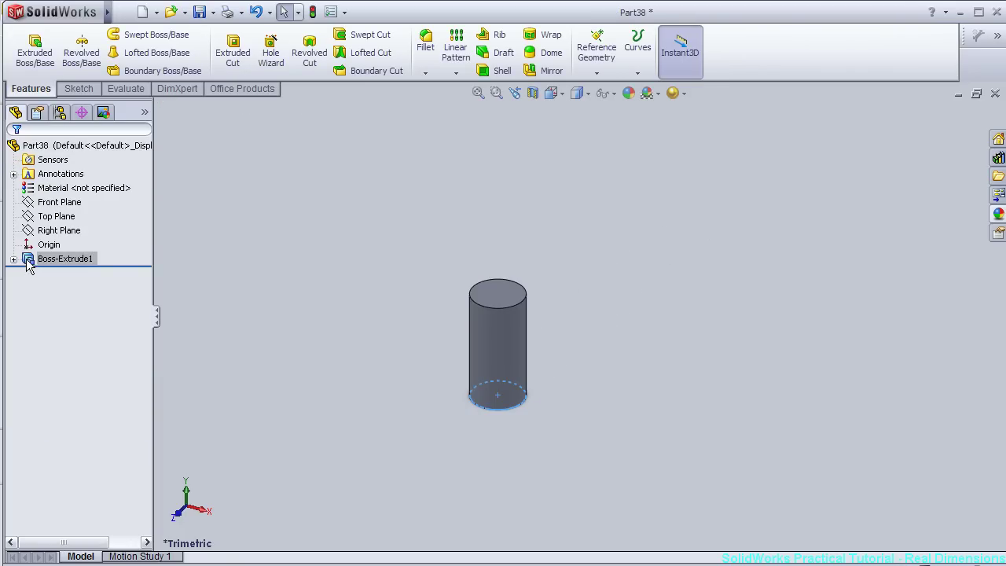
# Step: Add a 2.50 mm blind Direction 2 to Boss-Extrude1, making the cylinder 15 mm long
pyautogui.click(31, 259)
pyautogui.click(35, 214)
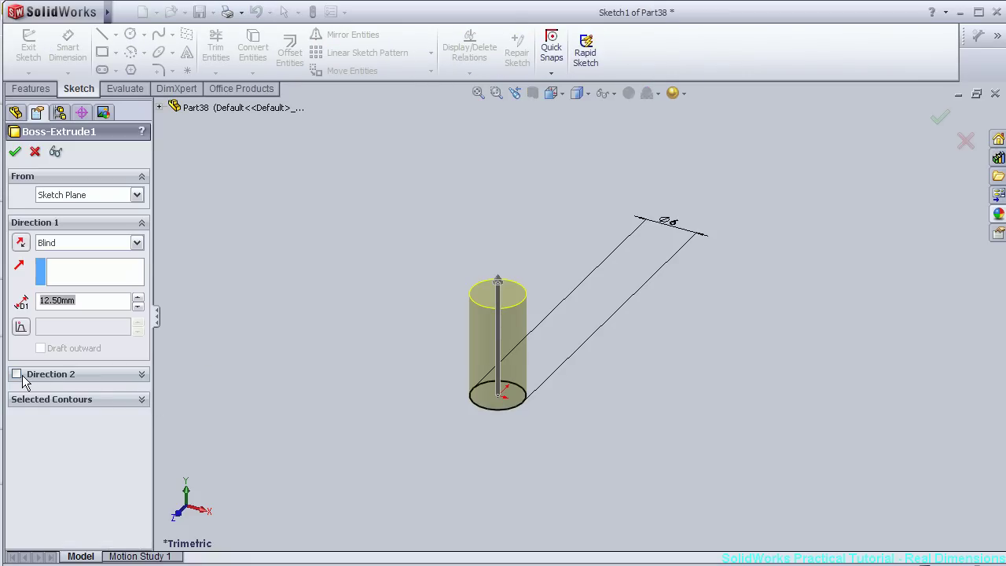
pyautogui.click(17, 374)
pyautogui.click(41, 414)
pyautogui.press('Delete')
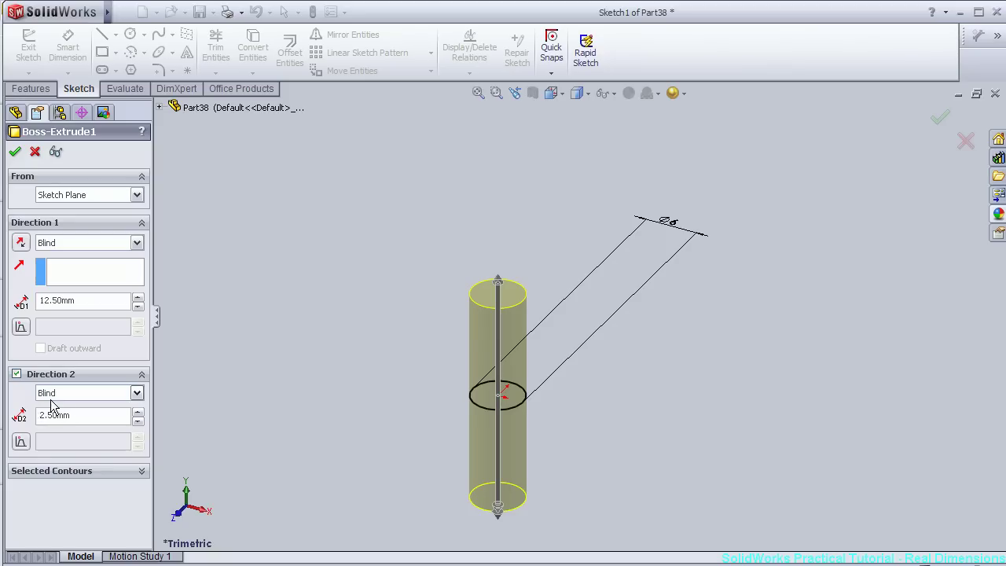
pyautogui.moveTo(348, 341)
pyautogui.mouseDown(button='middle')
pyautogui.moveTo(342, 275)
pyautogui.moveTo(382, 328)
pyautogui.moveTo(416, 315)
pyautogui.mouseUp(button='middle')
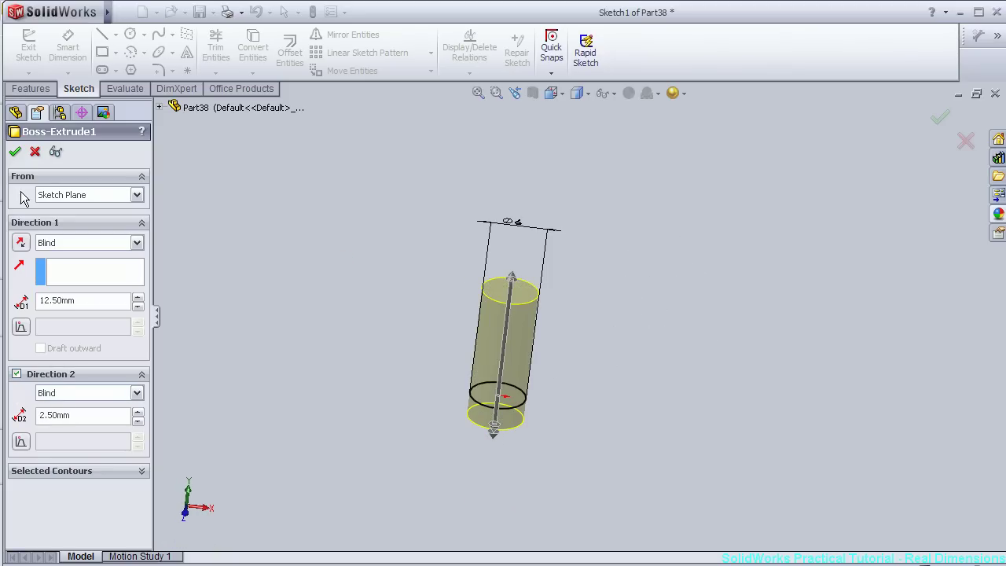
pyautogui.click(14, 153)
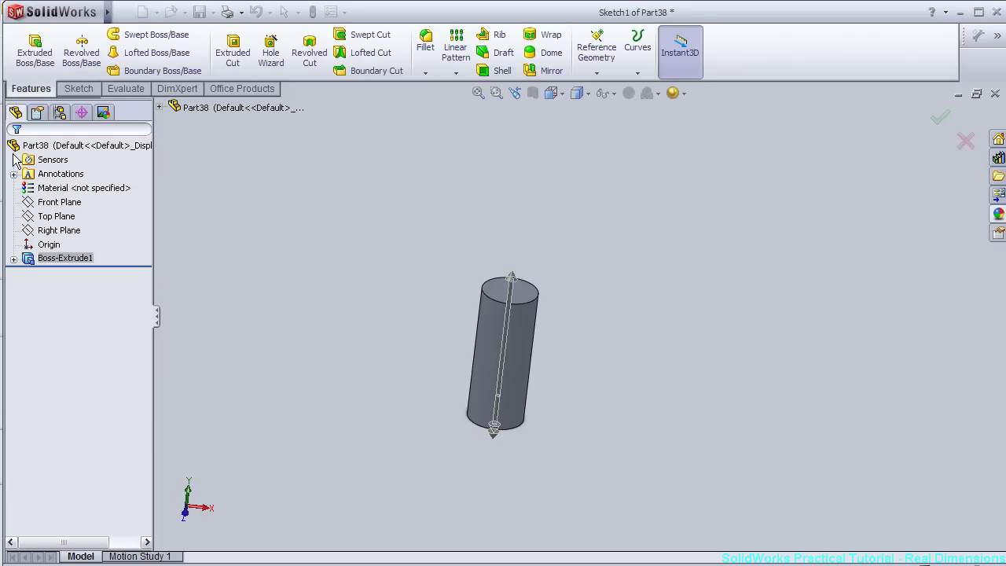
# Step: Start a new Top Plane sketch viewed from above and draw an origin-centred circle around the cylinder
pyautogui.moveTo(373, 317); pyautogui.dragTo(348, 308, button='middle')
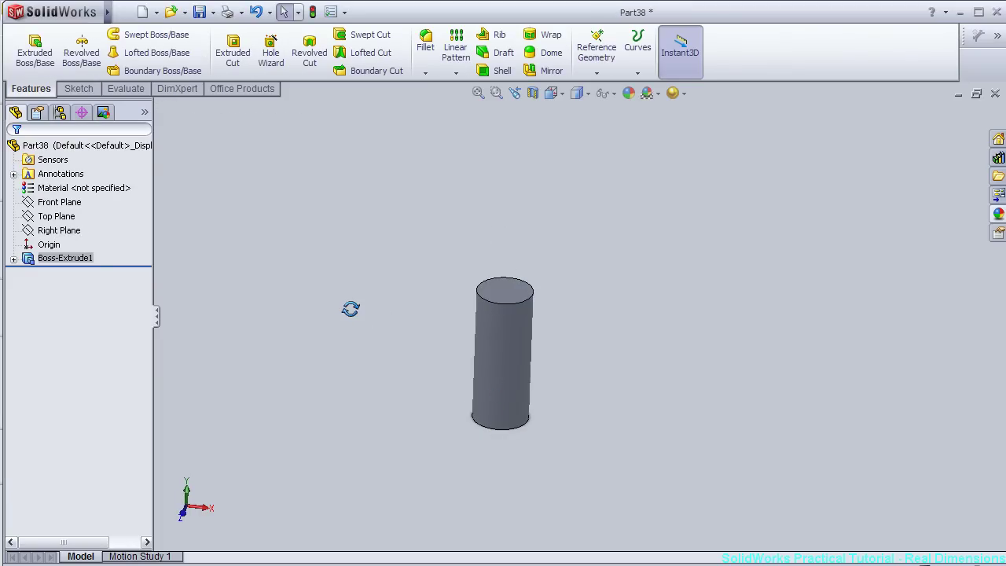
pyautogui.scroll(-2, 368, 345)
pyautogui.scroll(-1, 393, 346)
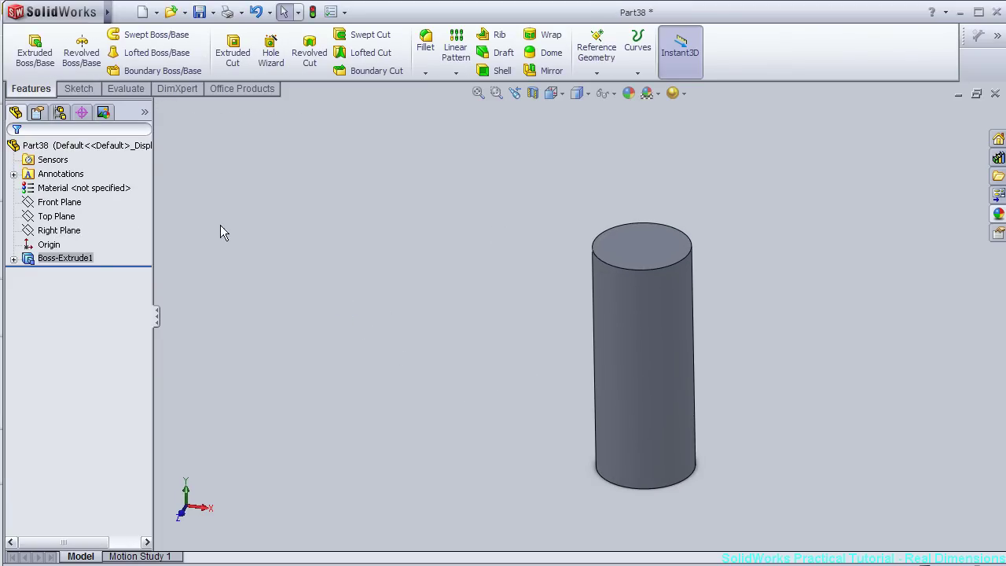
pyautogui.click(58, 216)
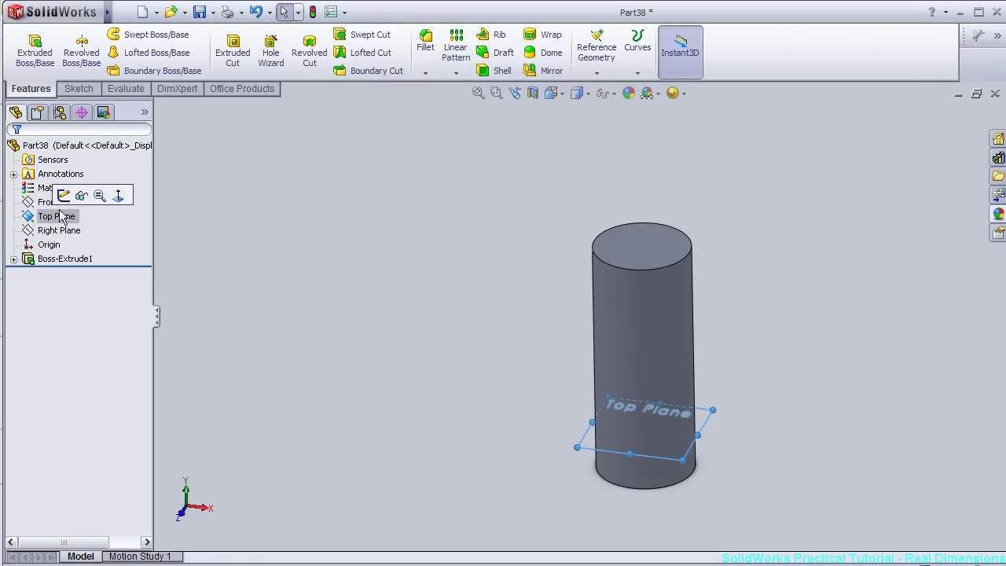
pyautogui.click(64, 194)
pyautogui.press('space')
pyautogui.click(321, 381)
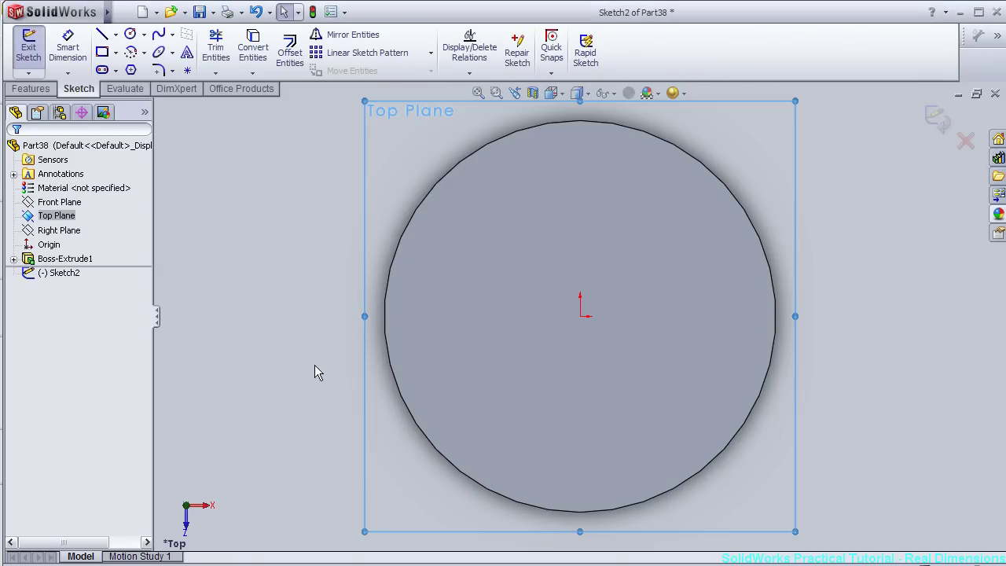
pyautogui.click(132, 37)
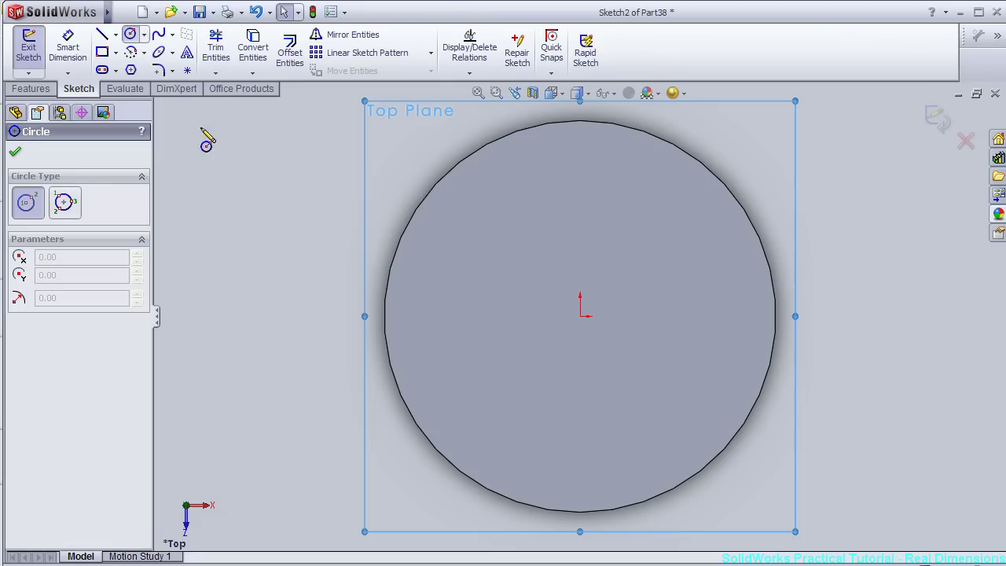
pyautogui.click(580, 316)
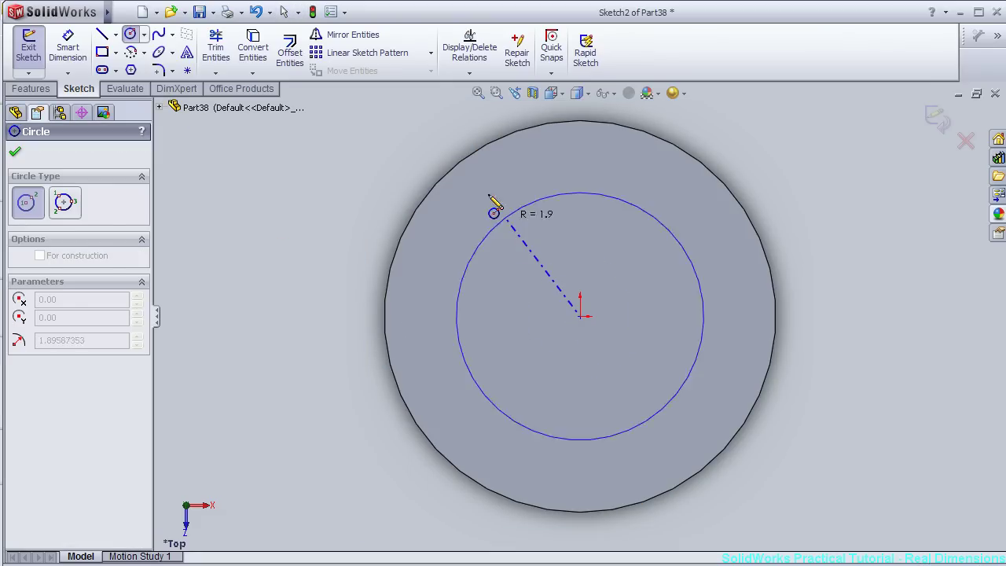
pyautogui.click(448, 145)
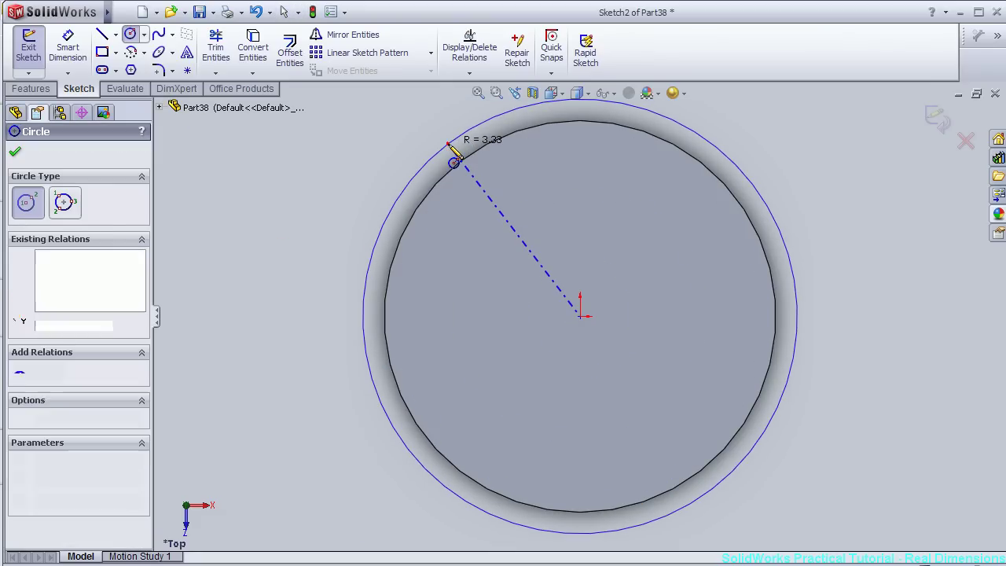
# Step: Dimension the new circle's diameter to 7 mm
pyautogui.click(68, 48)
pyautogui.click(387, 217)
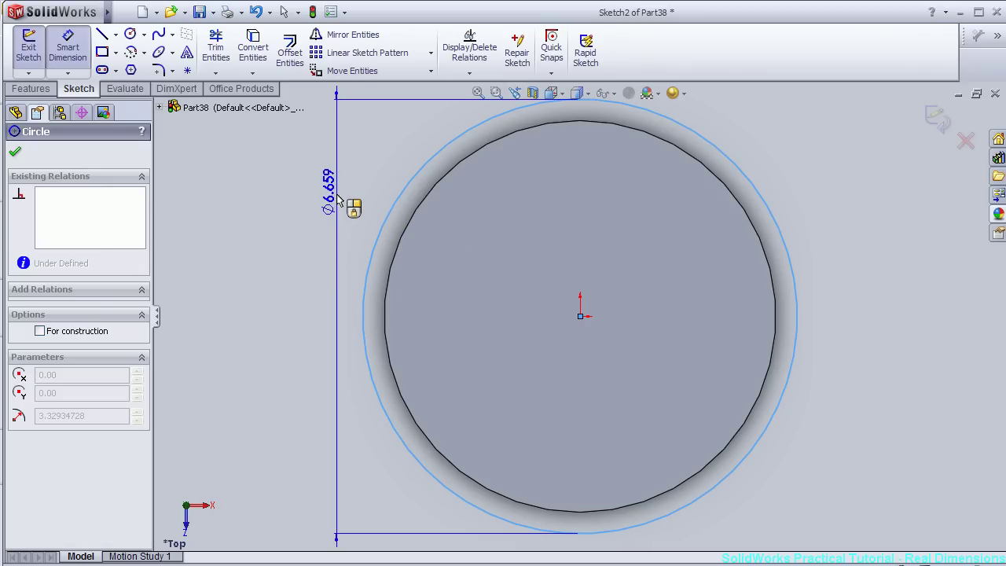
pyautogui.click(337, 197)
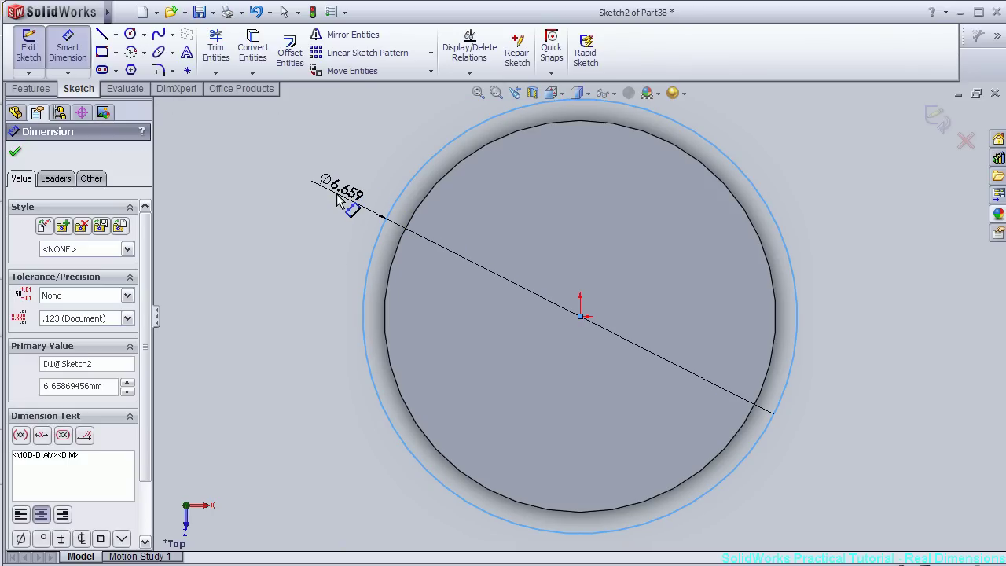
pyautogui.doubleClick(339, 201)
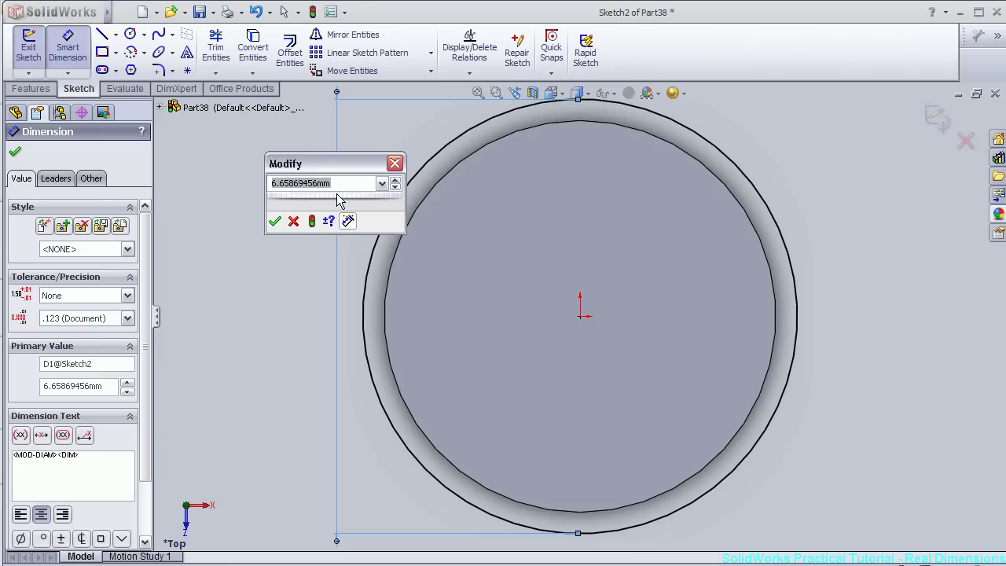
pyautogui.write('7')
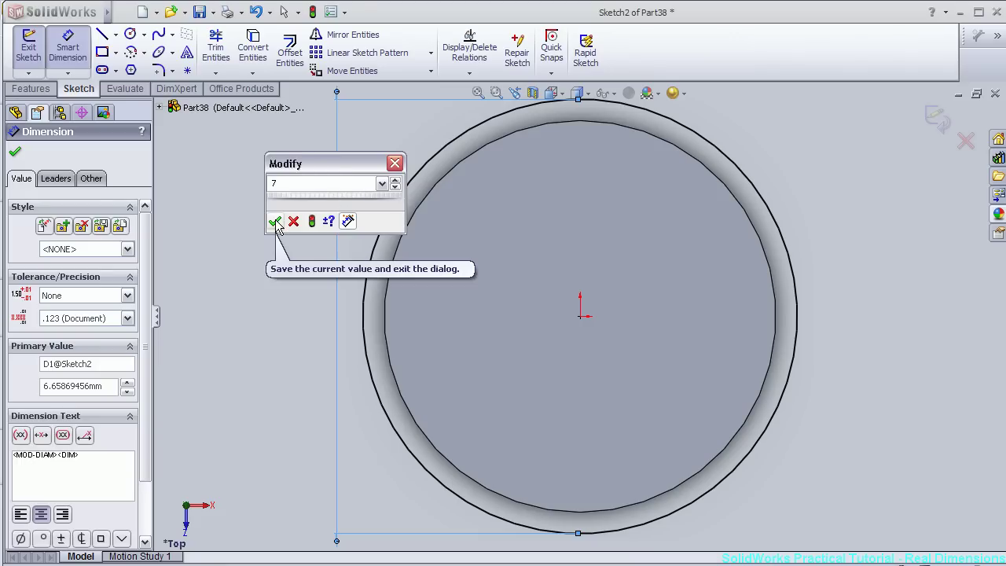
pyautogui.click(275, 222)
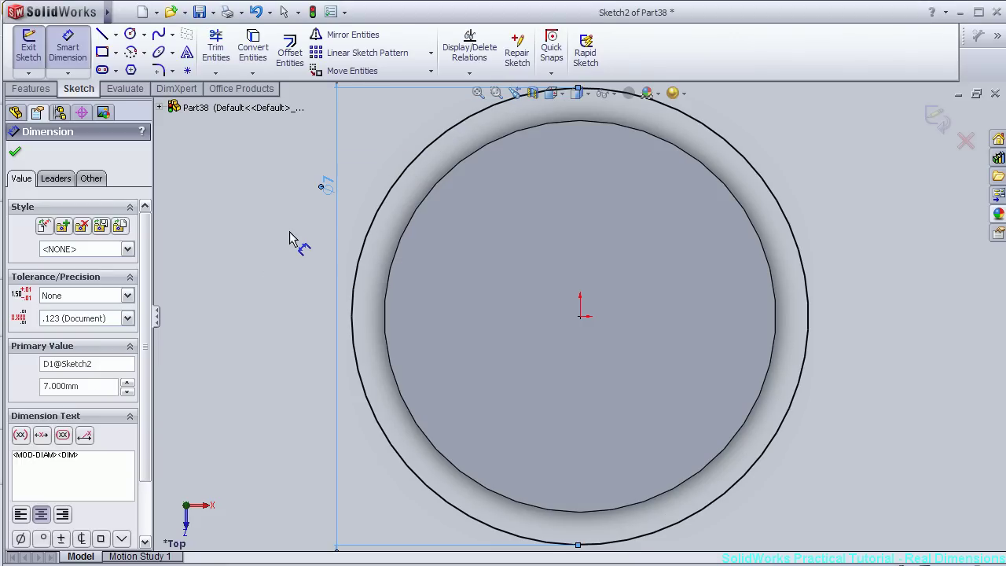
pyautogui.click(22, 150)
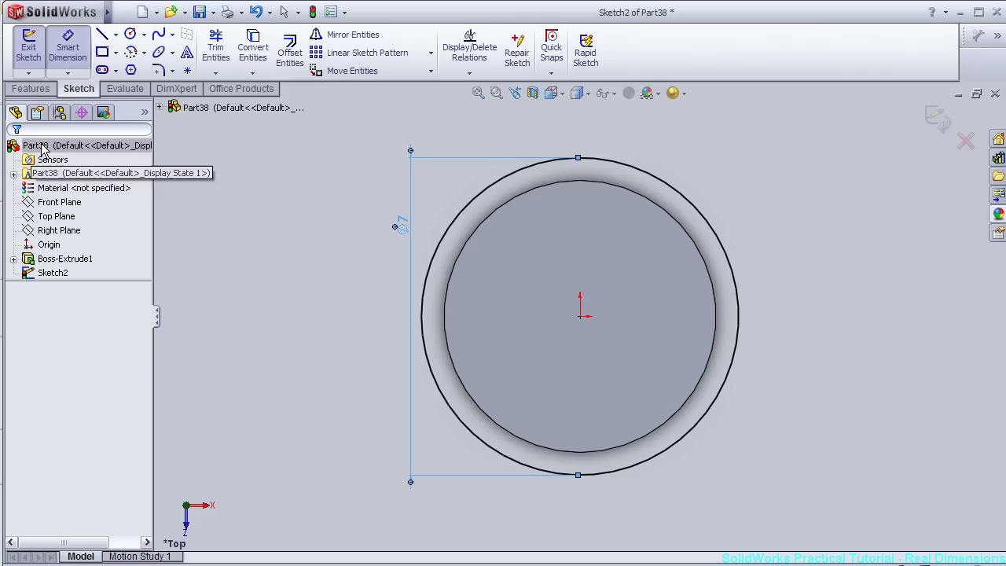
pyautogui.moveTo(240, 263)
pyautogui.mouseDown(button='middle')
pyautogui.moveTo(251, 176)
pyautogui.moveTo(236, 178)
pyautogui.moveTo(243, 194)
pyautogui.mouseUp(button='middle')
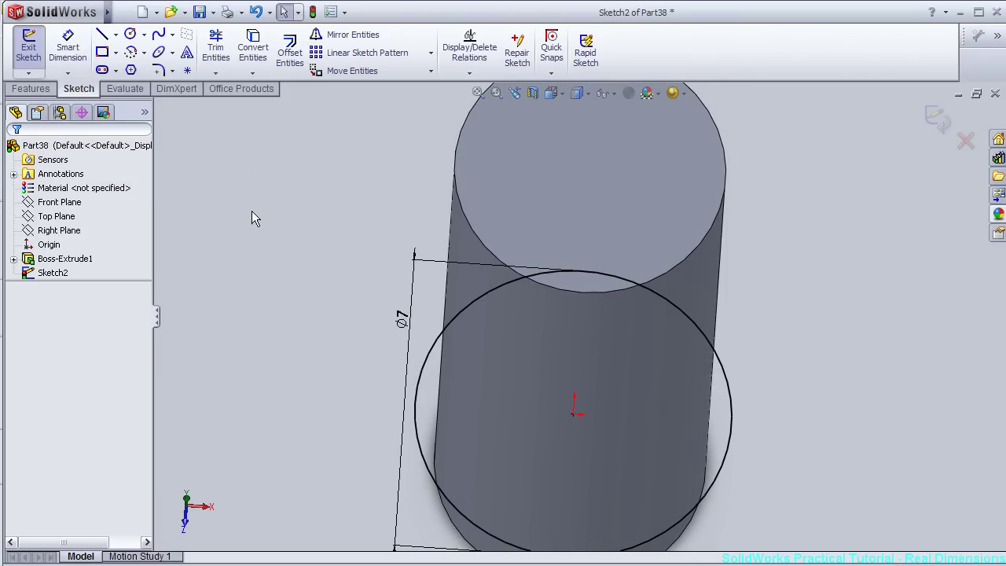
# Step: Start a Helix/Spiral on the 7 mm circle with a 2 mm pitch and 10 revolutions
pyautogui.moveTo(55, 12)
pyautogui.click(211, 12)
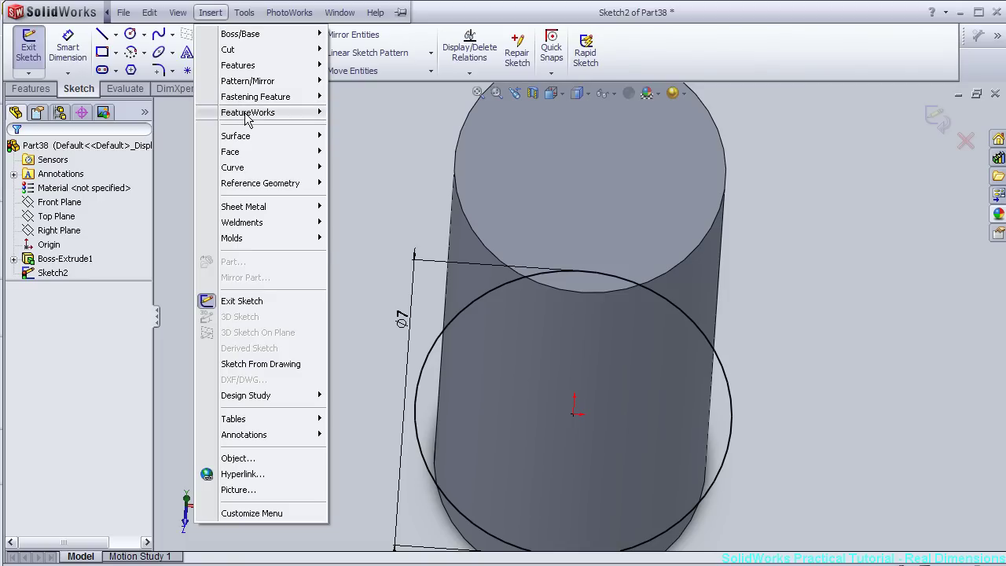
pyautogui.moveTo(232, 168)
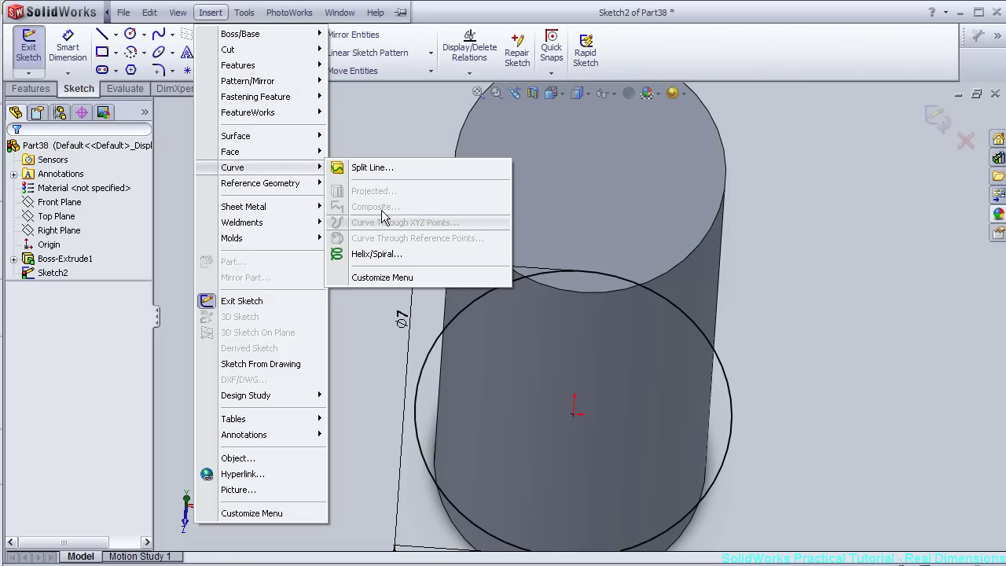
pyautogui.click(377, 254)
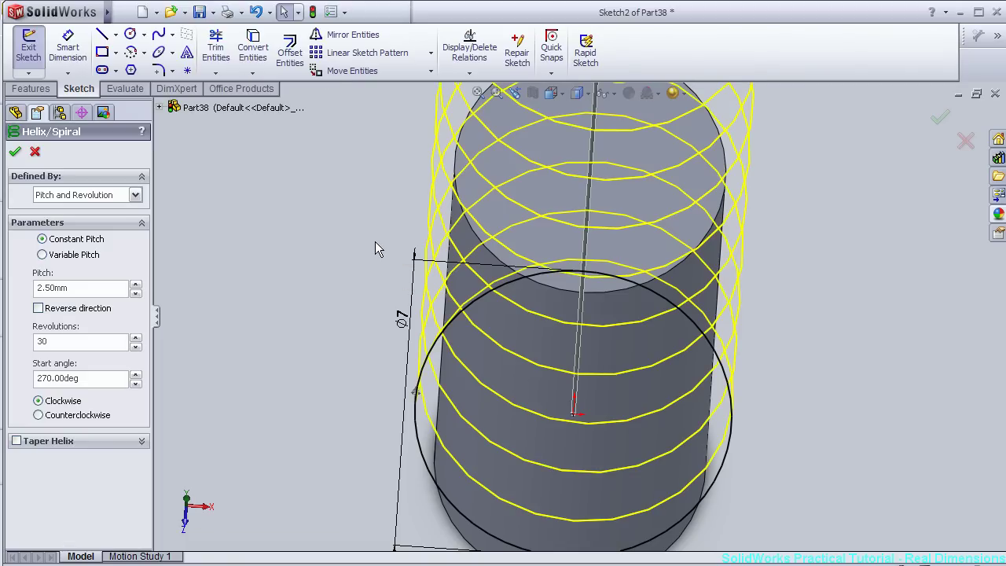
pyautogui.press('z')
pyautogui.press('z')
pyautogui.press('z')
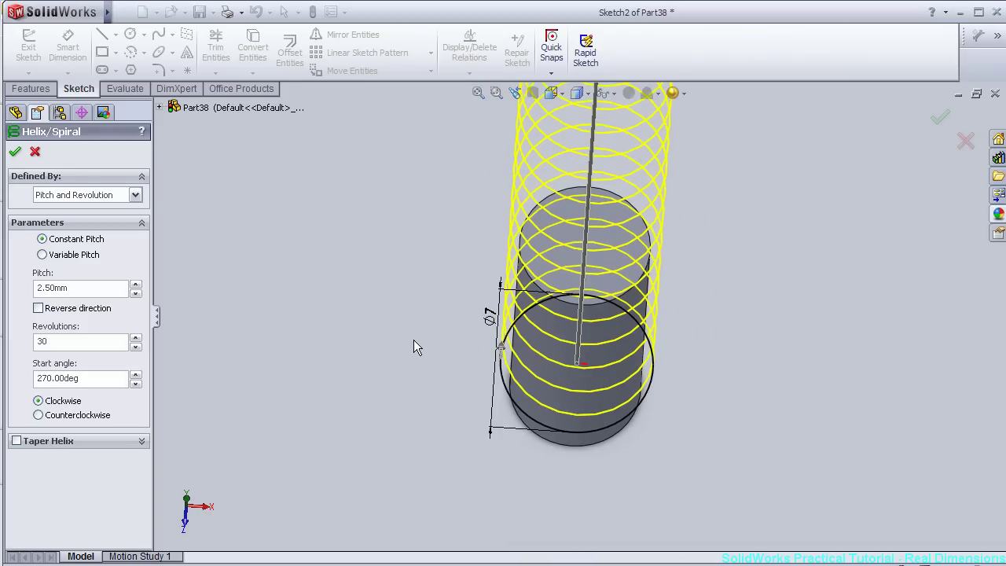
pyautogui.press('z')
pyautogui.moveTo(712, 382)
pyautogui.mouseDown(button='middle')
pyautogui.moveTo(645, 361)
pyautogui.moveTo(588, 321)
pyautogui.mouseUp(button='middle')
pyautogui.doubleClick(83, 287)
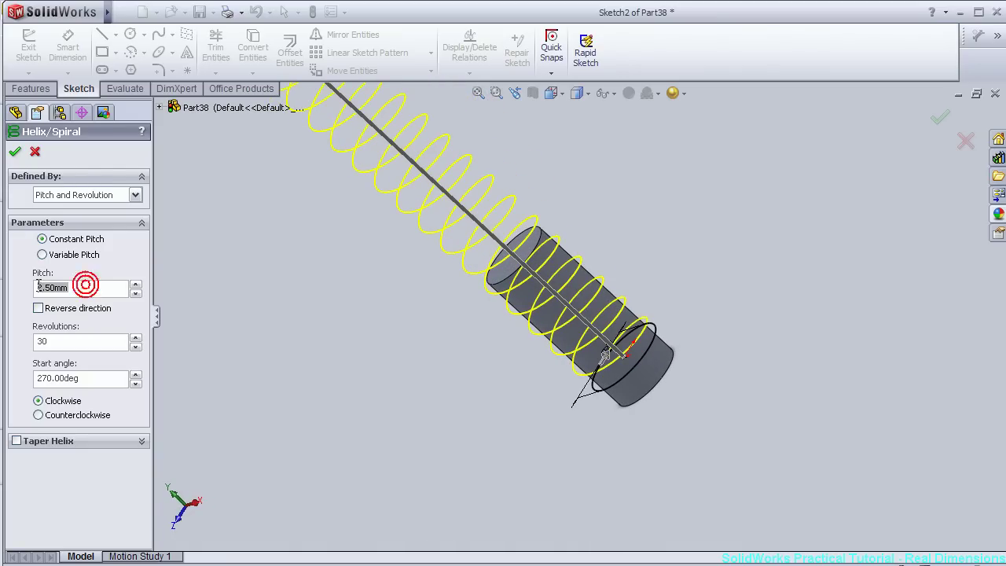
pyautogui.write('2')
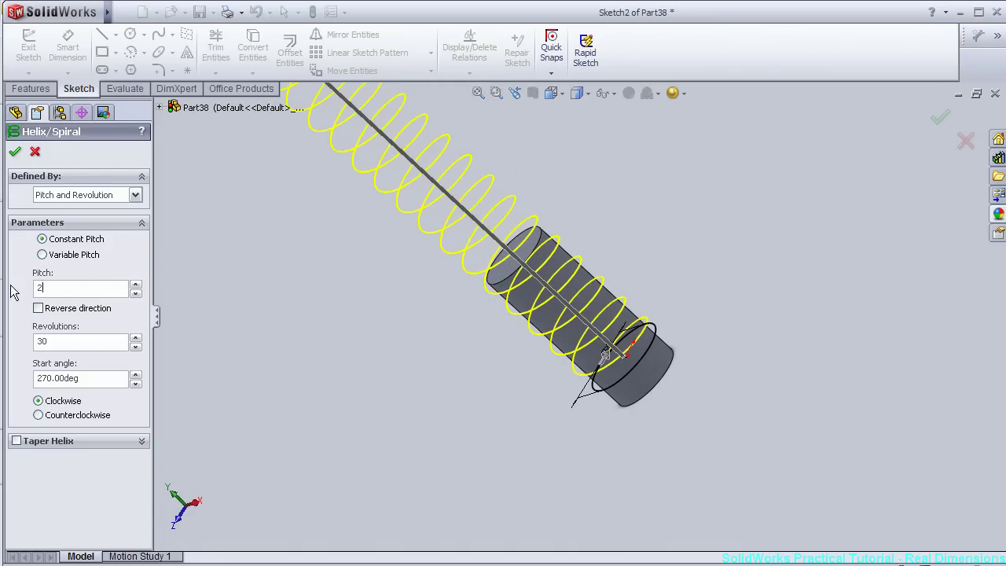
pyautogui.click(10, 284)
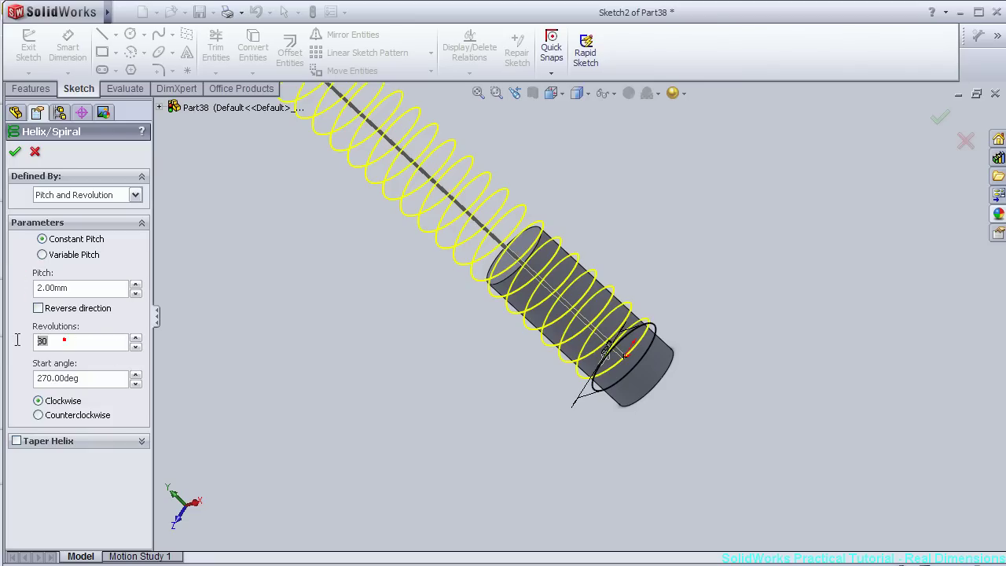
pyautogui.write('10')
pyautogui.click(17, 342)
pyautogui.moveTo(298, 298)
pyautogui.mouseDown(button='middle')
pyautogui.moveTo(367, 168)
pyautogui.moveTo(348, 119)
pyautogui.moveTo(348, 150)
pyautogui.moveTo(364, 175)
pyautogui.moveTo(408, 164)
pyautogui.moveTo(422, 137)
pyautogui.moveTo(439, 140)
pyautogui.mouseUp(button='middle')
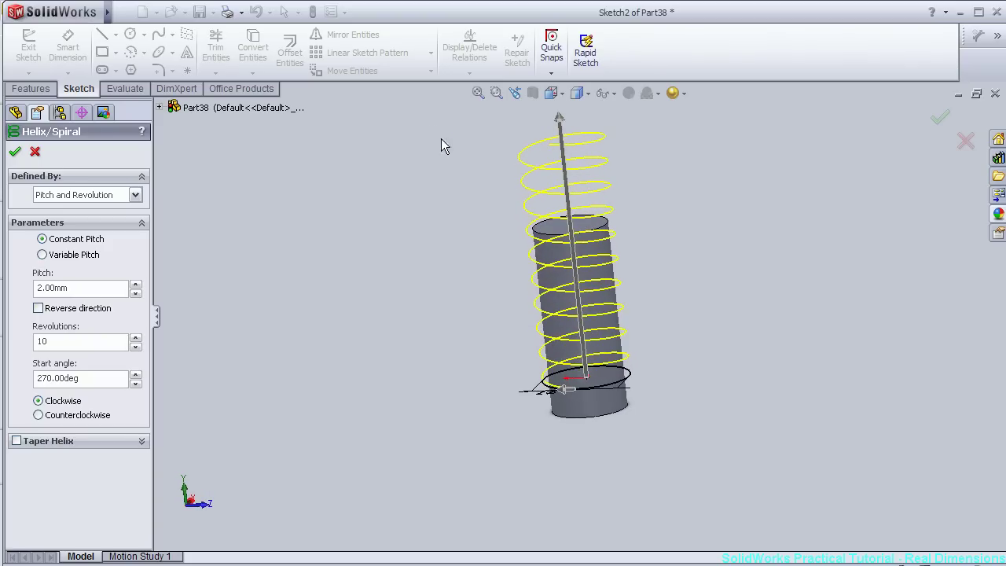
# Step: Tighten the helix pitch to 1 mm, keep the 270° start angle, and create Helix/Spiral1
pyautogui.doubleClick(81, 288)
pyautogui.write('1.')
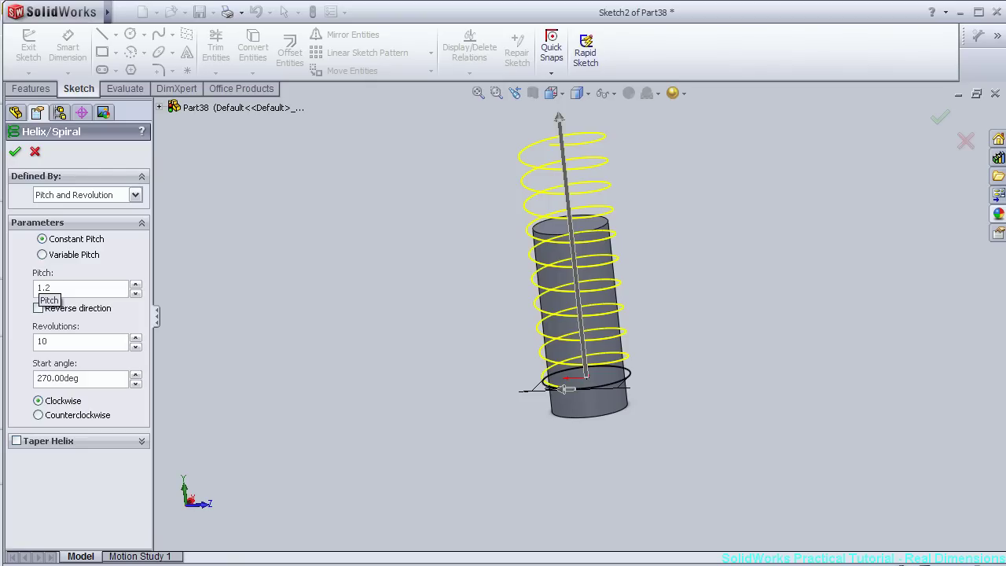
pyautogui.press('Return')
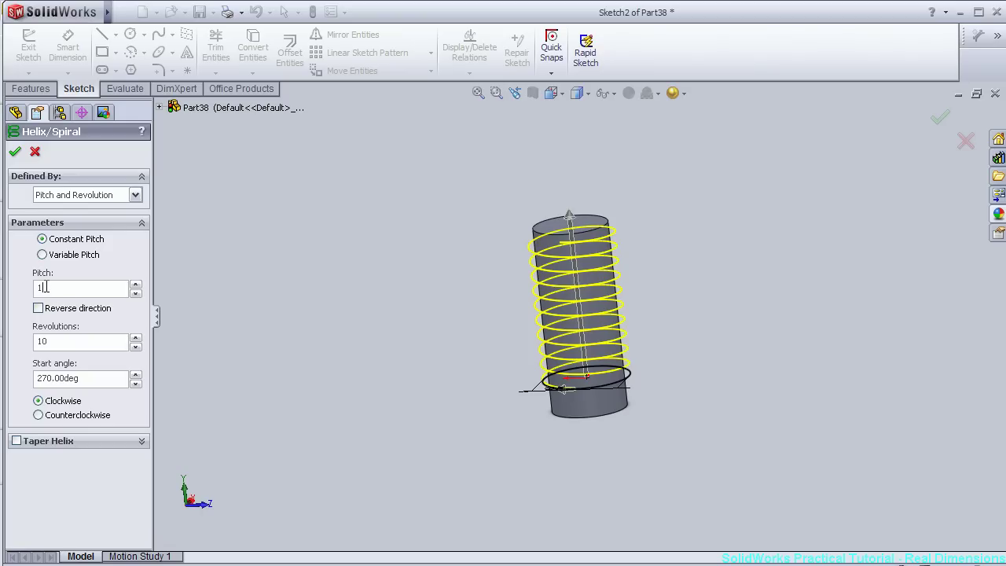
pyautogui.moveTo(378, 333)
pyautogui.mouseDown(button='middle')
pyautogui.moveTo(402, 265)
pyautogui.moveTo(401, 298)
pyautogui.moveTo(333, 305)
pyautogui.moveTo(361, 355)
pyautogui.moveTo(356, 333)
pyautogui.mouseUp(button='middle')
pyautogui.scroll(-2, 539, 392)
pyautogui.scroll(-2, 539, 391)
pyautogui.moveTo(539, 391); pyautogui.dragTo(522, 401, button='middle')
pyautogui.scroll(-2, 525, 398)
pyautogui.moveTo(517, 357); pyautogui.dragTo(537, 453, button='middle')
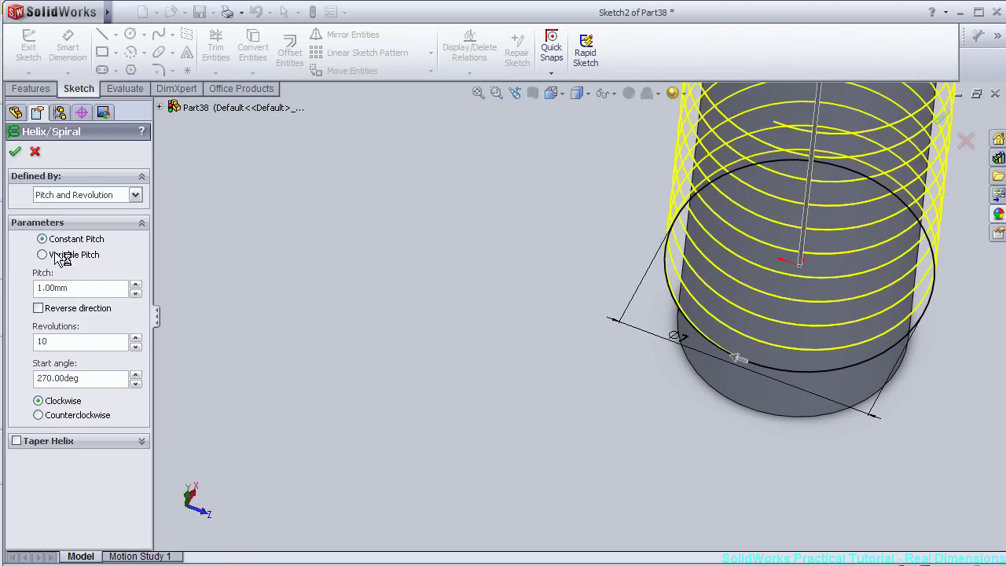
pyautogui.click(17, 154)
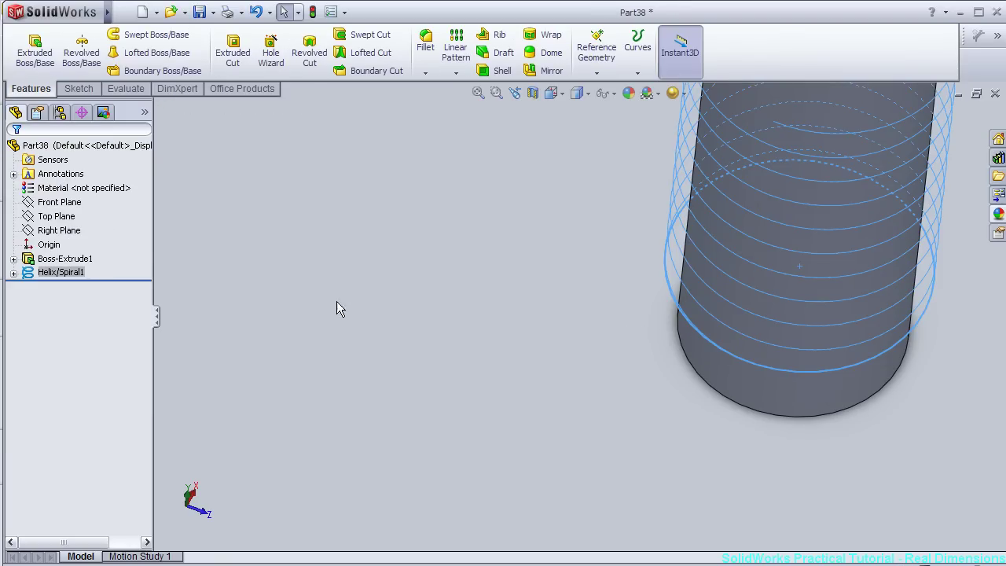
pyautogui.moveTo(567, 409)
pyautogui.mouseDown(button='middle')
pyautogui.moveTo(726, 398)
pyautogui.moveTo(657, 337)
pyautogui.mouseUp(button='middle')
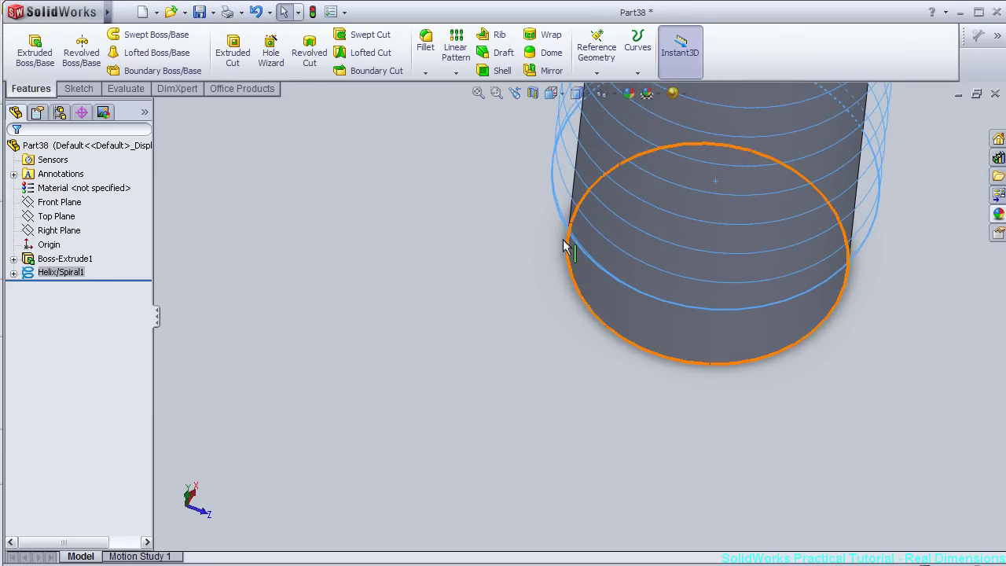
pyautogui.moveTo(521, 337)
pyautogui.mouseDown(button='middle')
pyautogui.moveTo(498, 310)
pyautogui.moveTo(505, 287)
pyautogui.moveTo(503, 333)
pyautogui.mouseUp(button='middle')
pyautogui.scroll(-2, 508, 284)
pyautogui.scroll(-2, 509, 285)
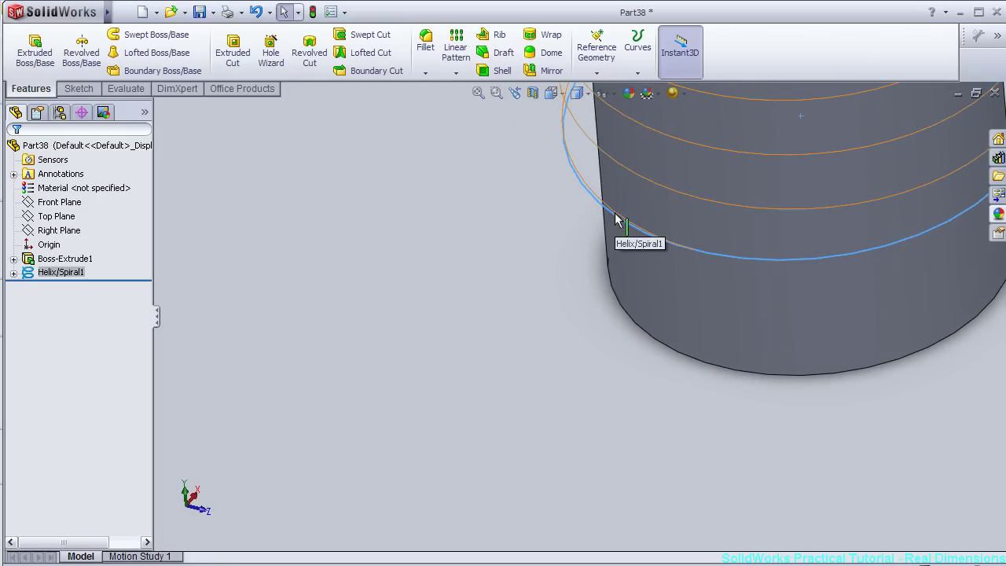
# Step: Sketch a circle on the Front Plane, viewed normal, centred at the helix's lower end
pyautogui.click(66, 202)
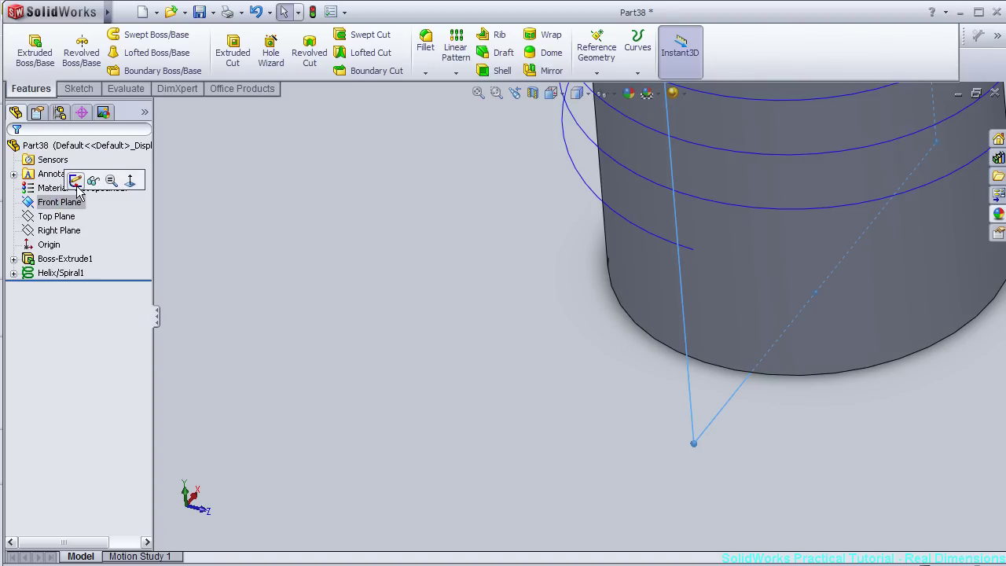
pyautogui.click(73, 178)
pyautogui.press('space')
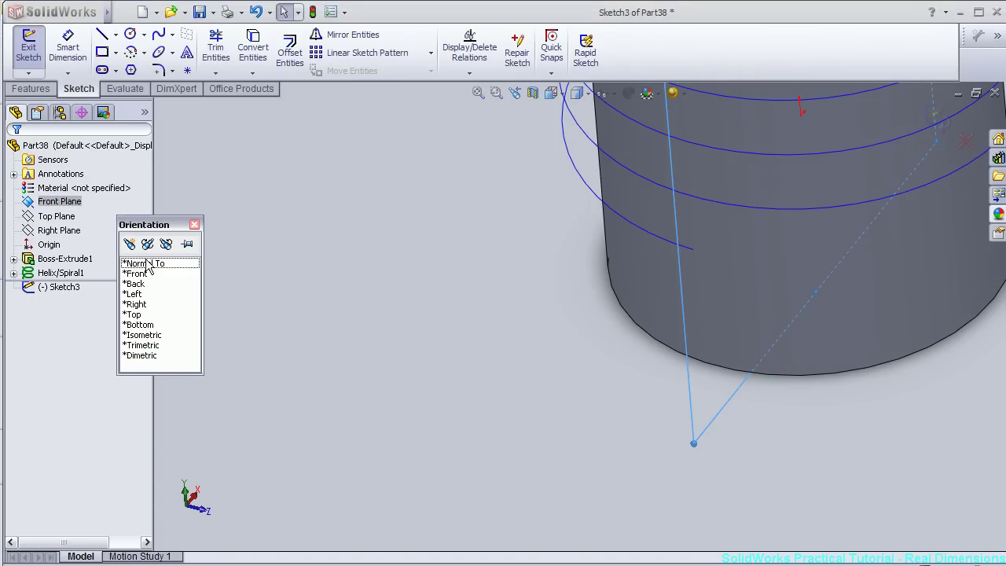
pyautogui.click(144, 263)
pyautogui.scroll(-3, 354, 414)
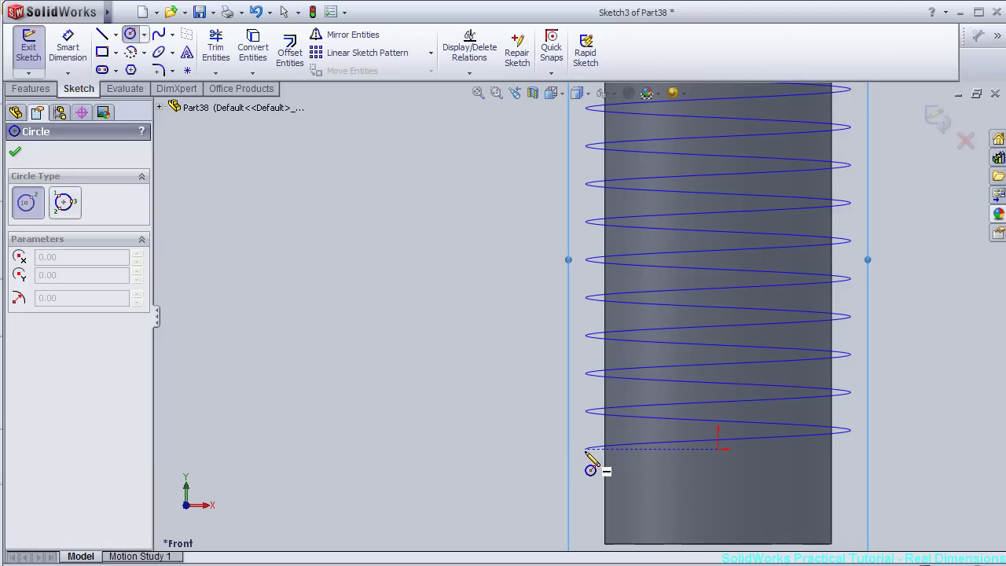
pyautogui.scroll(-2, 597, 463)
pyautogui.scroll(-2, 596, 457)
pyautogui.scroll(-1, 599, 437)
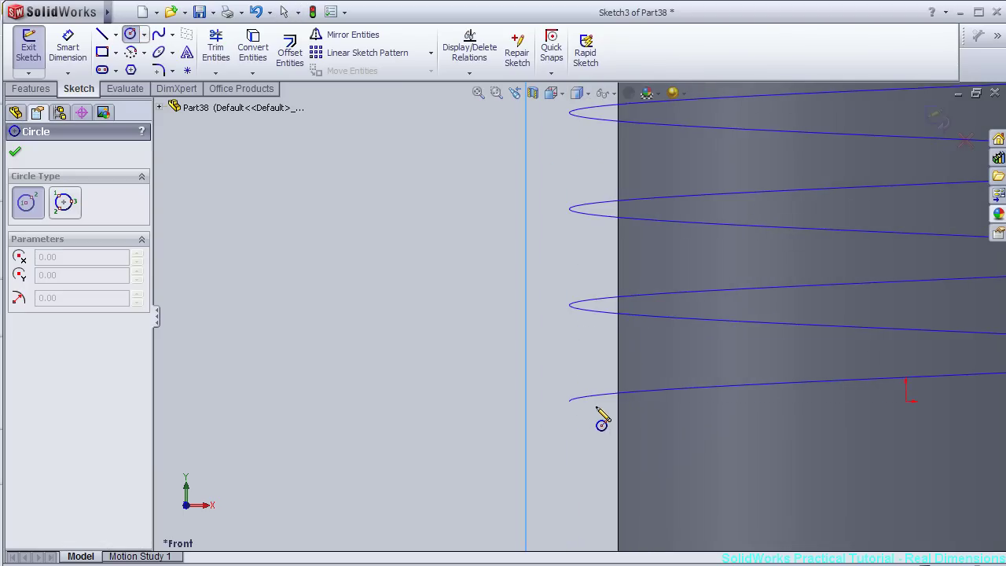
pyautogui.moveTo(569, 401); pyautogui.dragTo(594, 401)
# Step: Dimension the small circle's diameter to 0.9 mm
pyautogui.click(68, 47)
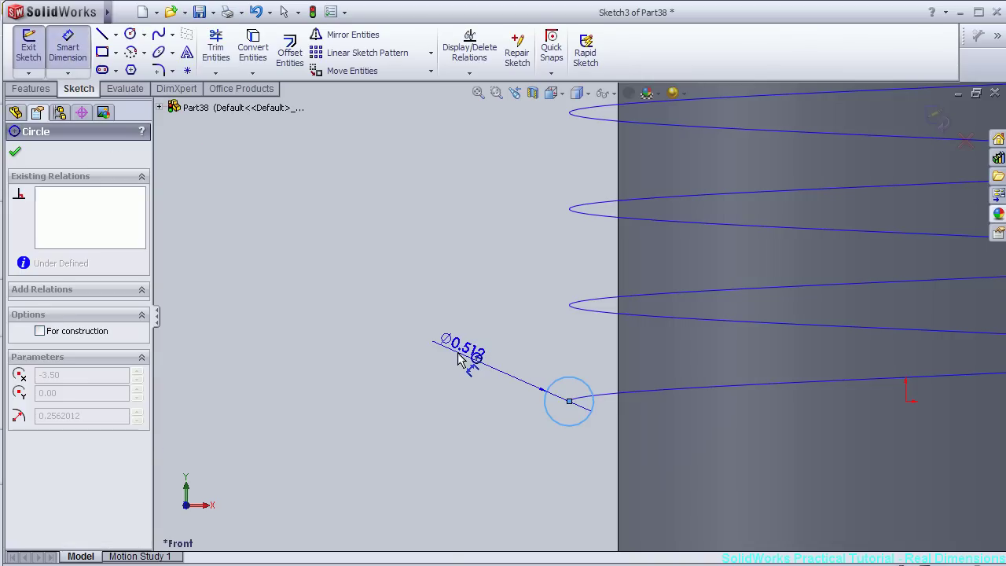
pyautogui.click(458, 358)
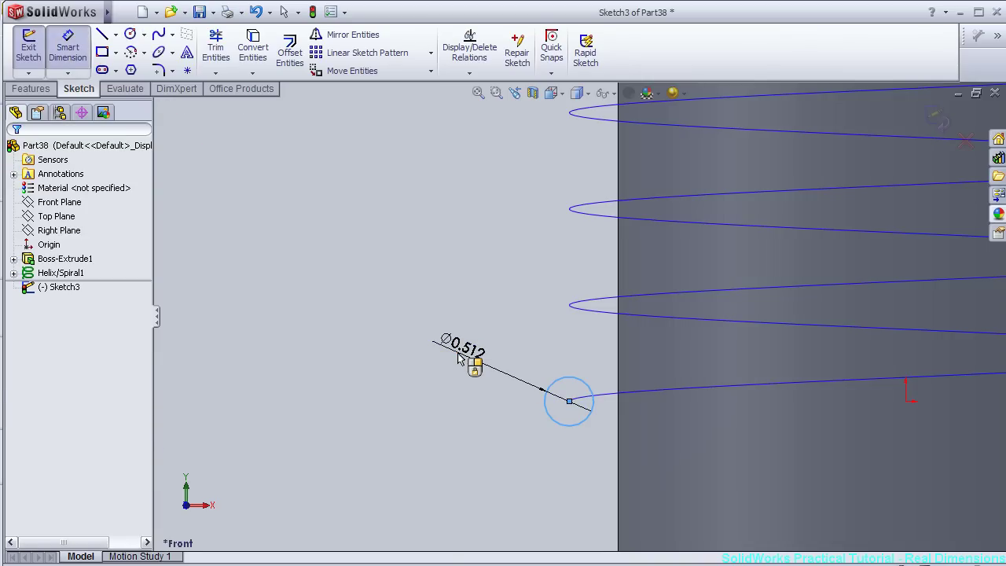
pyautogui.click(460, 358)
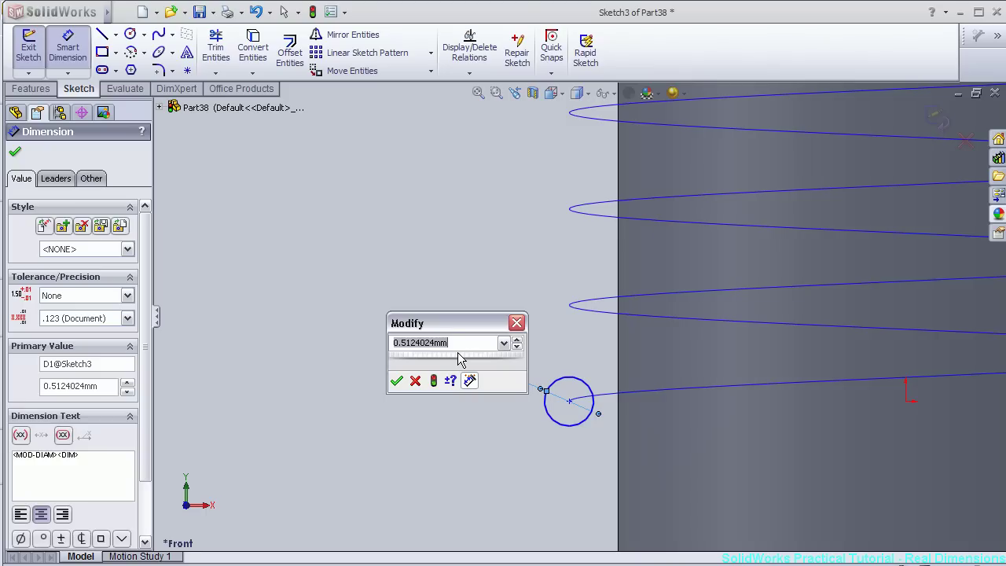
pyautogui.write('0.9')
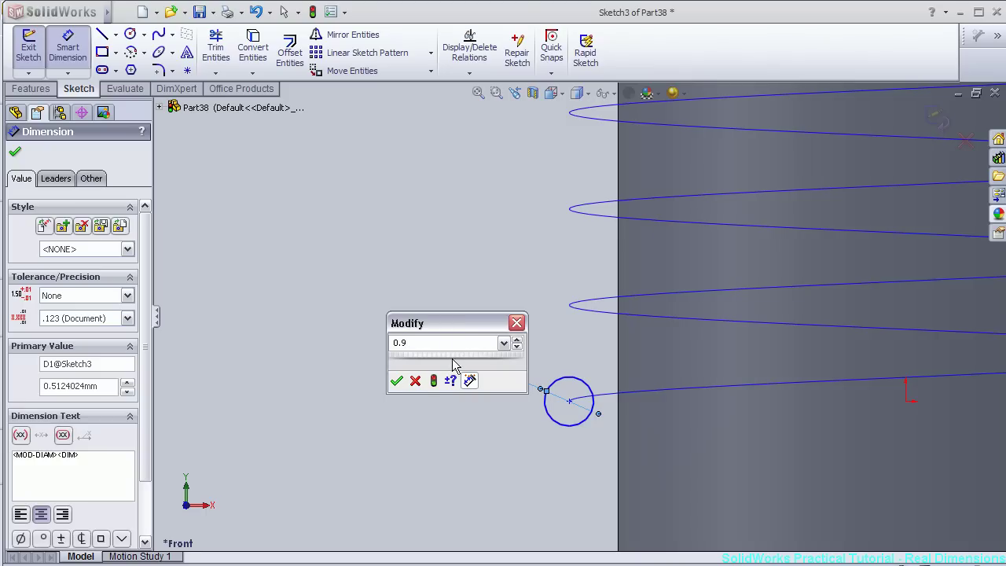
pyautogui.press('Return')
pyautogui.moveTo(399, 363)
pyautogui.mouseDown(button='middle')
pyautogui.moveTo(377, 332)
pyautogui.moveTo(389, 379)
pyautogui.mouseUp(button='middle')
pyautogui.click(16, 155)
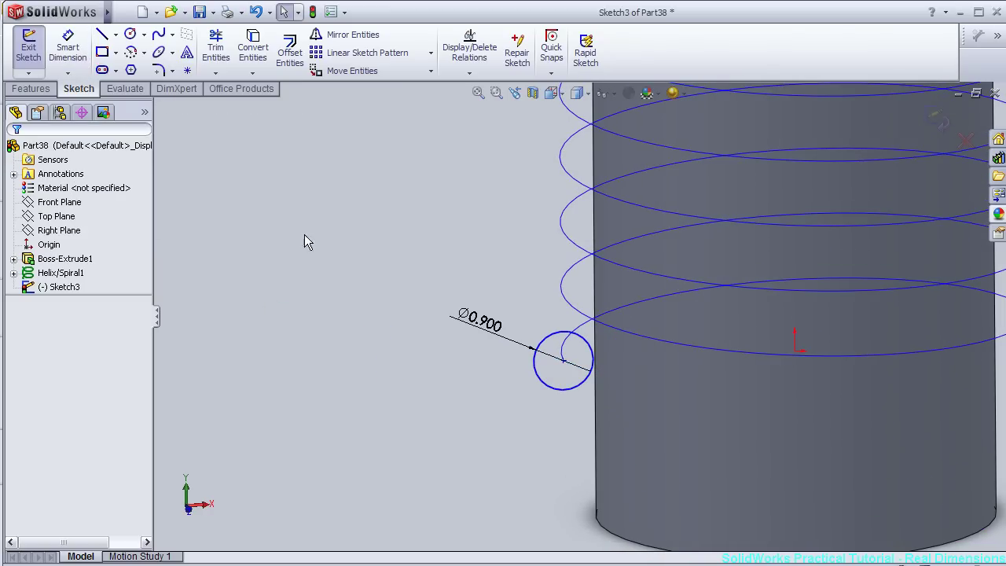
pyautogui.moveTo(346, 262)
pyautogui.mouseDown(button='middle')
pyautogui.moveTo(348, 273)
pyautogui.moveTo(337, 259)
pyautogui.moveTo(411, 288)
pyautogui.mouseUp(button='middle')
pyautogui.hotkey('ctrl', '7')
pyautogui.moveTo(476, 314); pyautogui.dragTo(490, 328, button='middle')
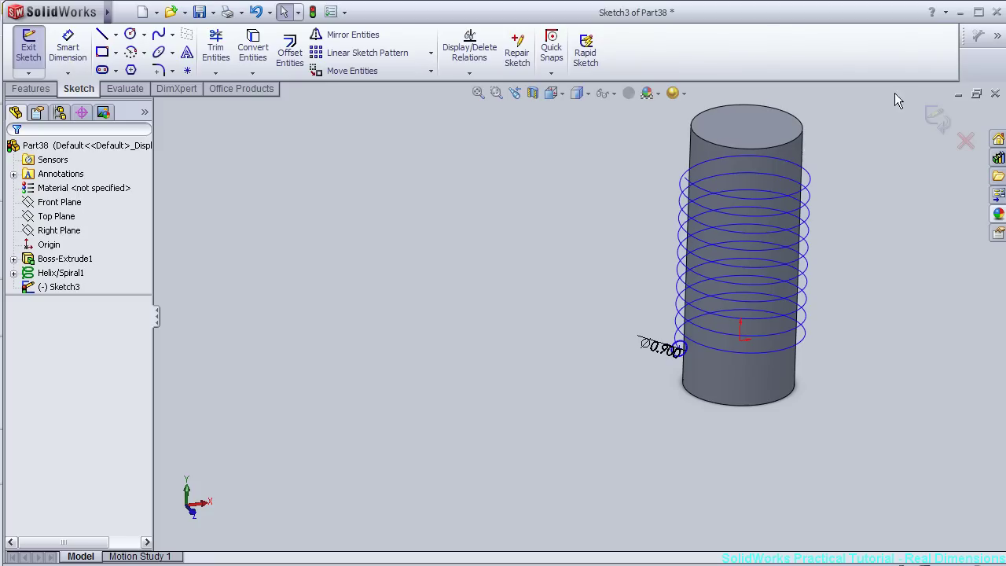
# Step: Sweep the 0.9 mm circle profile along Helix/Spiral1 to form the coil
pyautogui.click(935, 116)
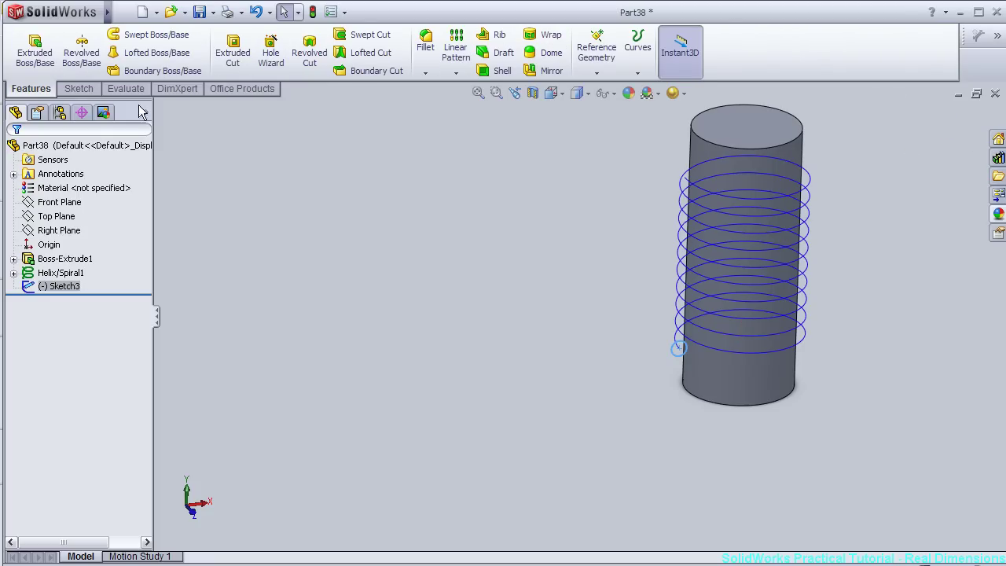
pyautogui.click(161, 36)
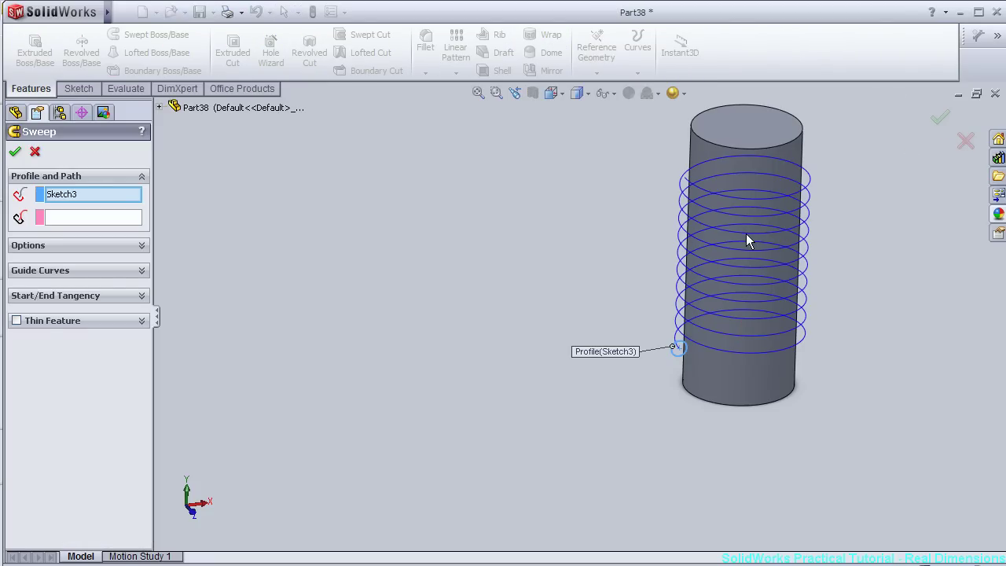
pyautogui.click(132, 220)
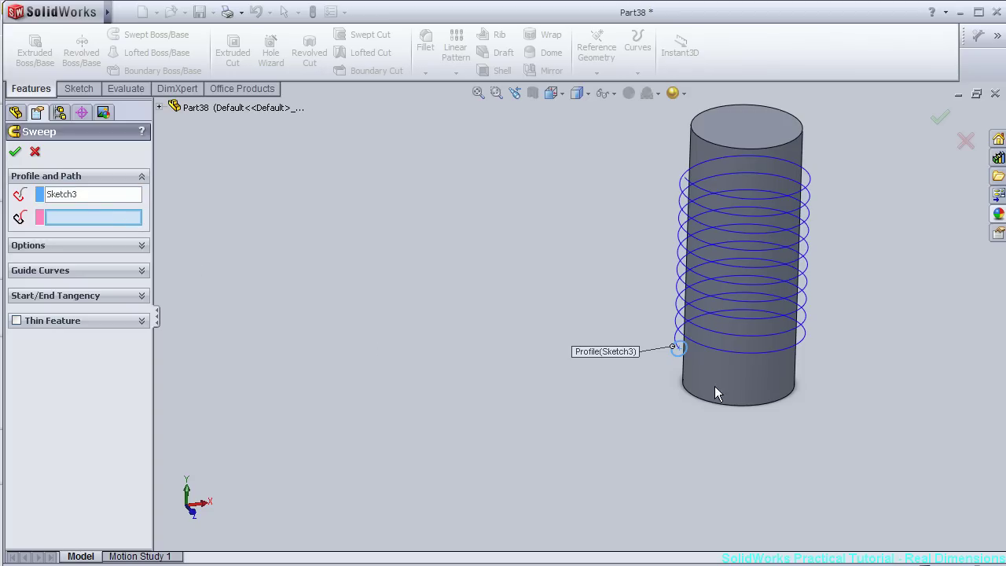
pyautogui.click(749, 352)
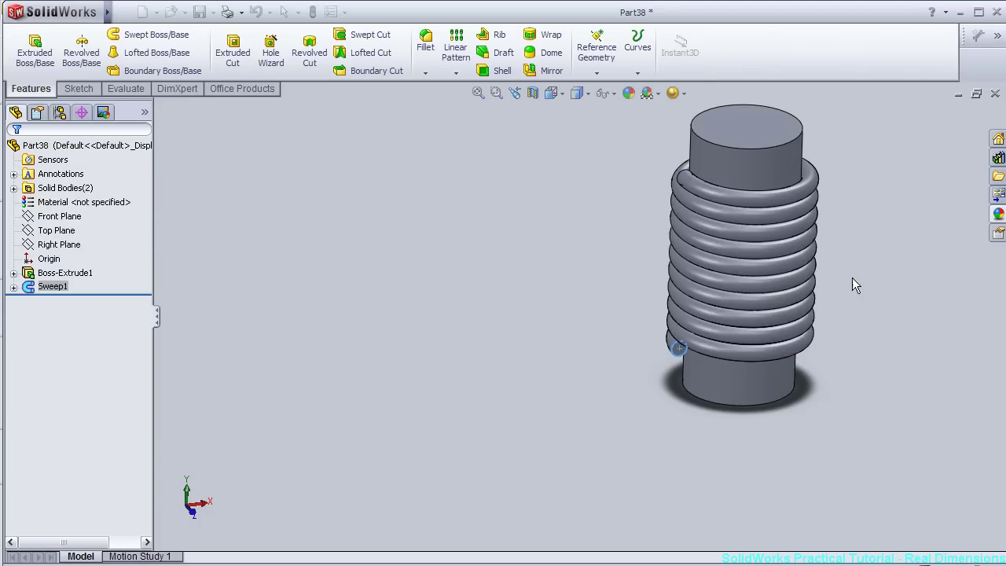
pyautogui.moveTo(531, 307)
pyautogui.mouseDown(button='middle')
pyautogui.moveTo(490, 301)
pyautogui.moveTo(449, 274)
pyautogui.moveTo(474, 306)
pyautogui.mouseUp(button='middle')
pyautogui.moveTo(528, 321)
pyautogui.mouseDown(button='middle')
pyautogui.moveTo(637, 333)
pyautogui.moveTo(583, 321)
pyautogui.mouseUp(button='middle')
pyautogui.scroll(-3, 585, 322)
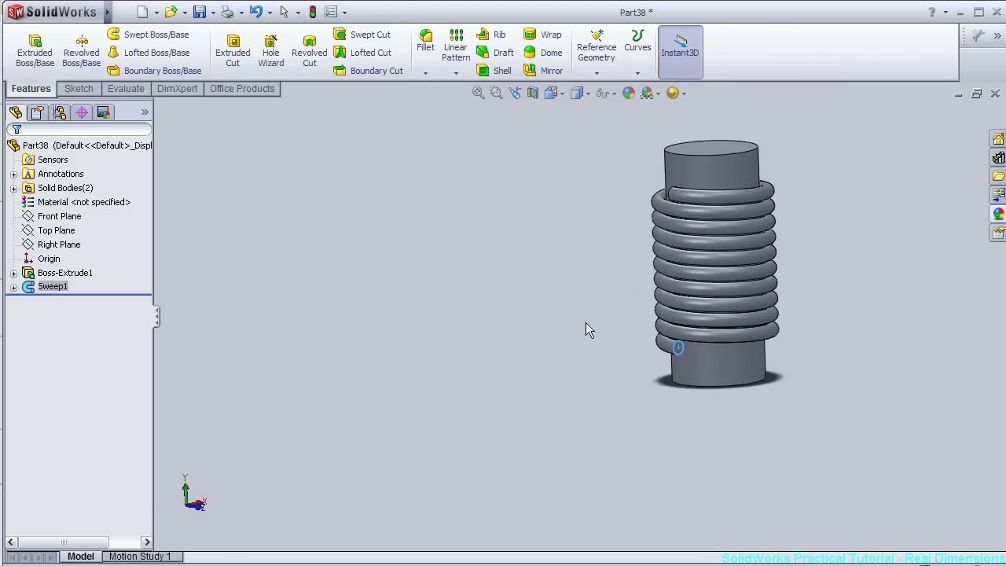
pyautogui.moveTo(878, 229)
pyautogui.mouseDown(button='middle')
pyautogui.moveTo(853, 233)
pyautogui.moveTo(860, 249)
pyautogui.moveTo(849, 272)
pyautogui.moveTo(932, 281)
pyautogui.mouseUp(button='middle')
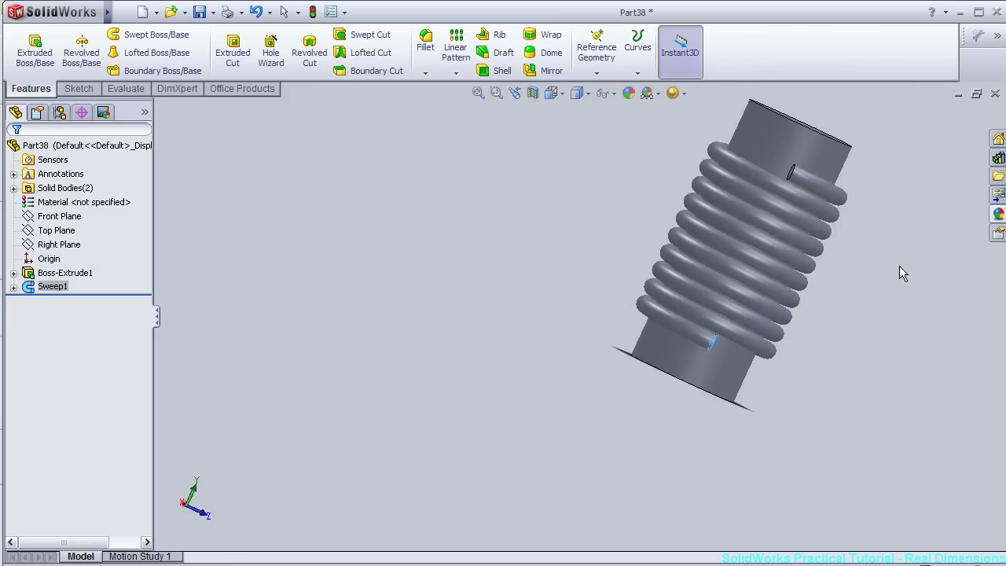
pyautogui.scroll(-3, 803, 220)
pyautogui.moveTo(802, 220)
pyautogui.mouseDown(button='middle')
pyautogui.moveTo(791, 240)
pyautogui.moveTo(648, 238)
pyautogui.moveTo(600, 265)
pyautogui.moveTo(602, 286)
pyautogui.mouseUp(button='middle')
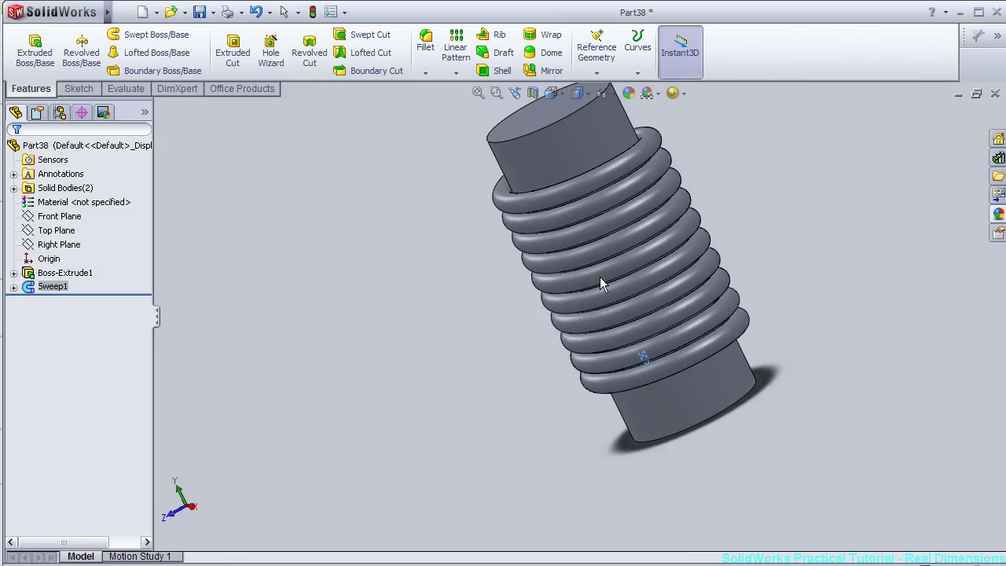
# Step: Apply an orange, copper-like appearance to Sweep1, leaving the cylinder grey
pyautogui.click(629, 93)
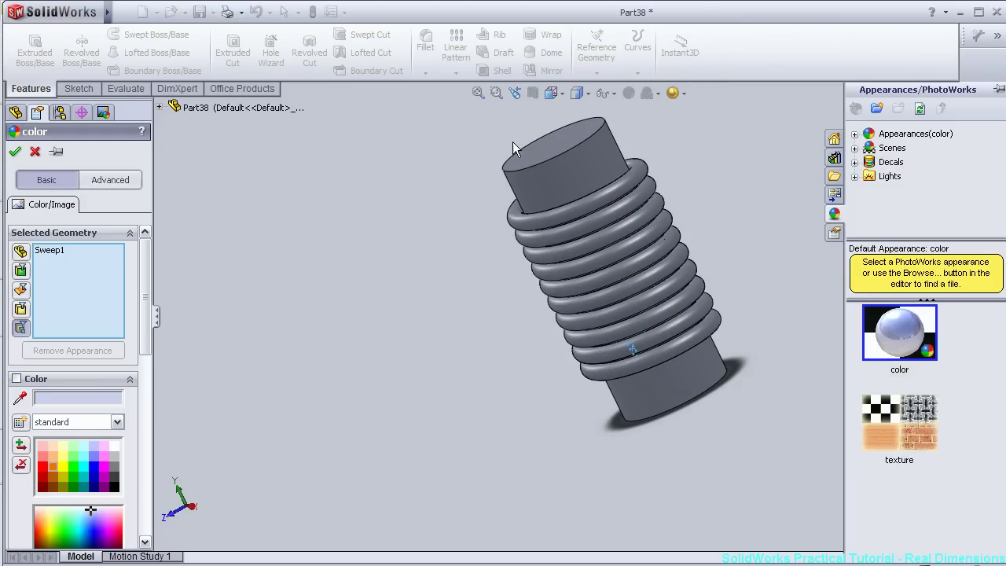
pyautogui.click(49, 252)
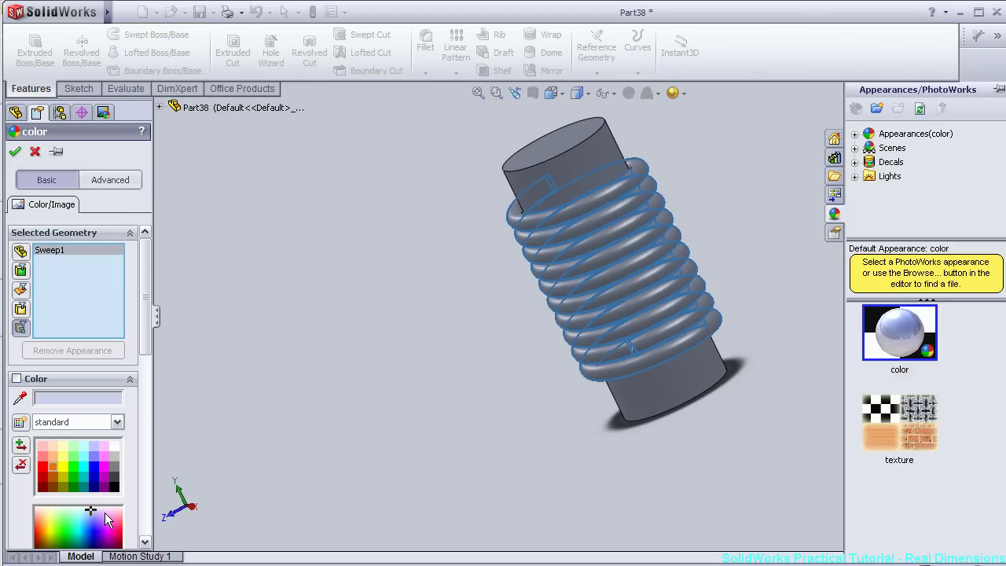
pyautogui.click(53, 468)
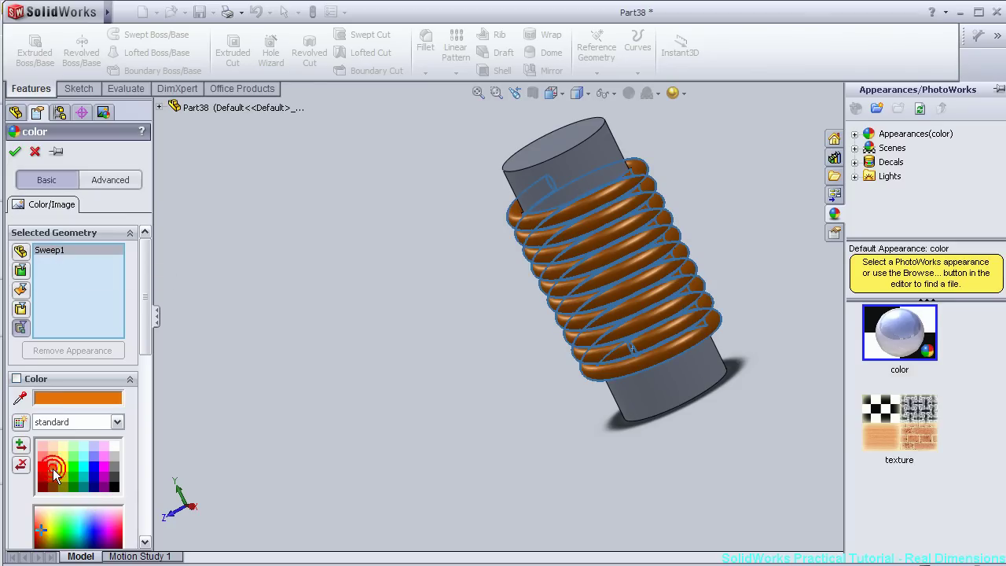
pyautogui.click(16, 153)
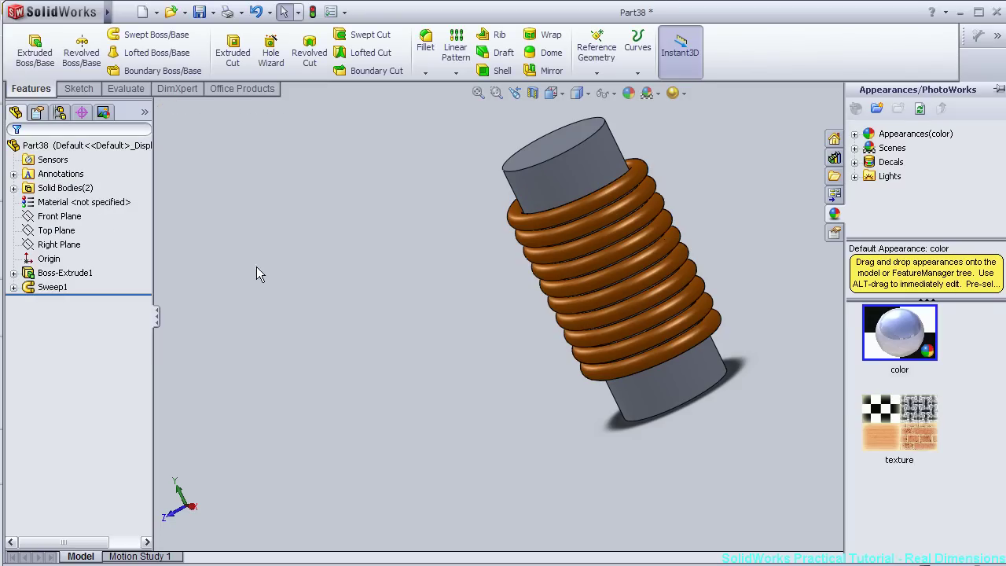
pyautogui.moveTo(288, 267); pyautogui.dragTo(269, 263, button='middle')
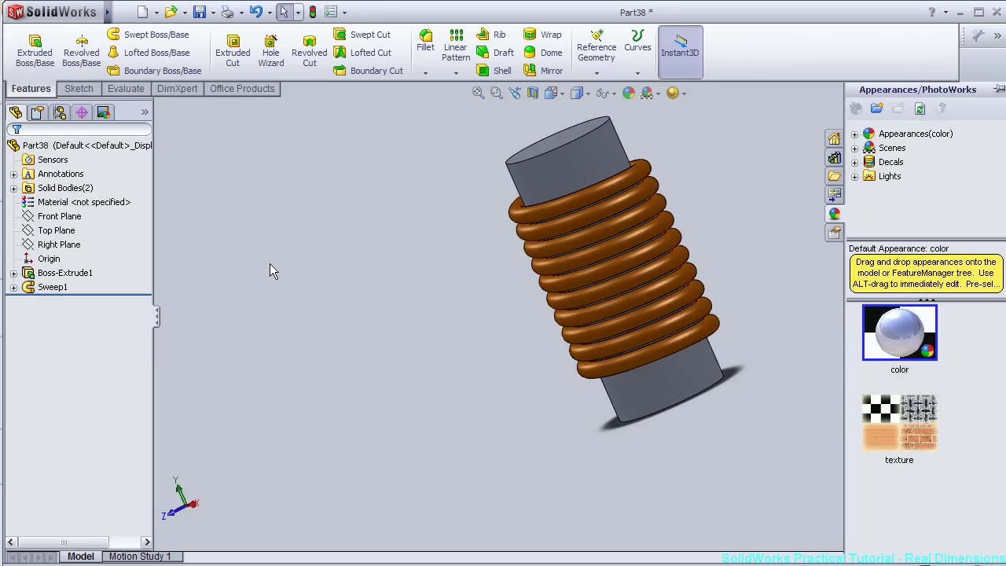
pyautogui.click(572, 163)
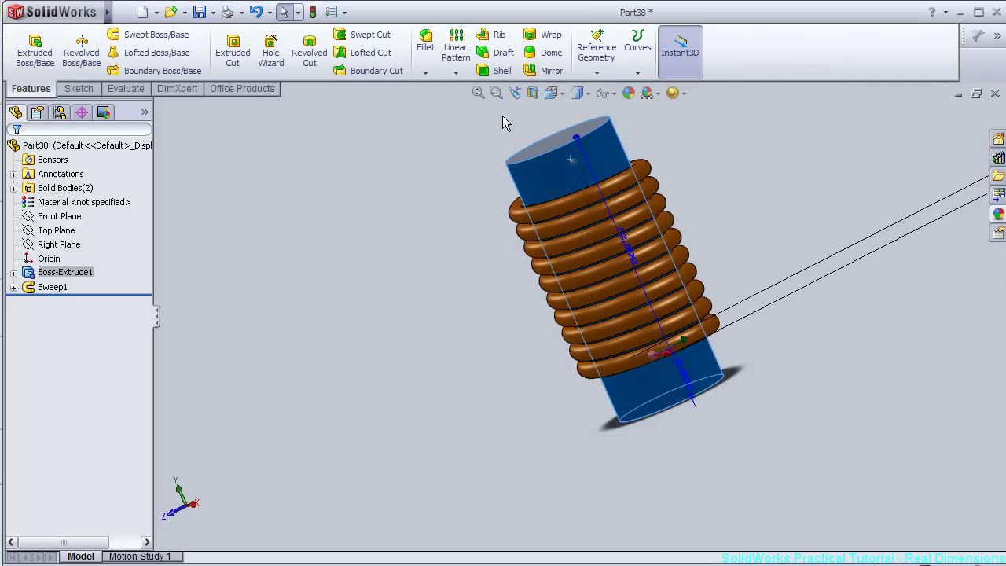
# Step: Open the part-level appearance editor and remove Part38 from Selected Geometry
pyautogui.click(503, 115)
pyautogui.click(588, 147)
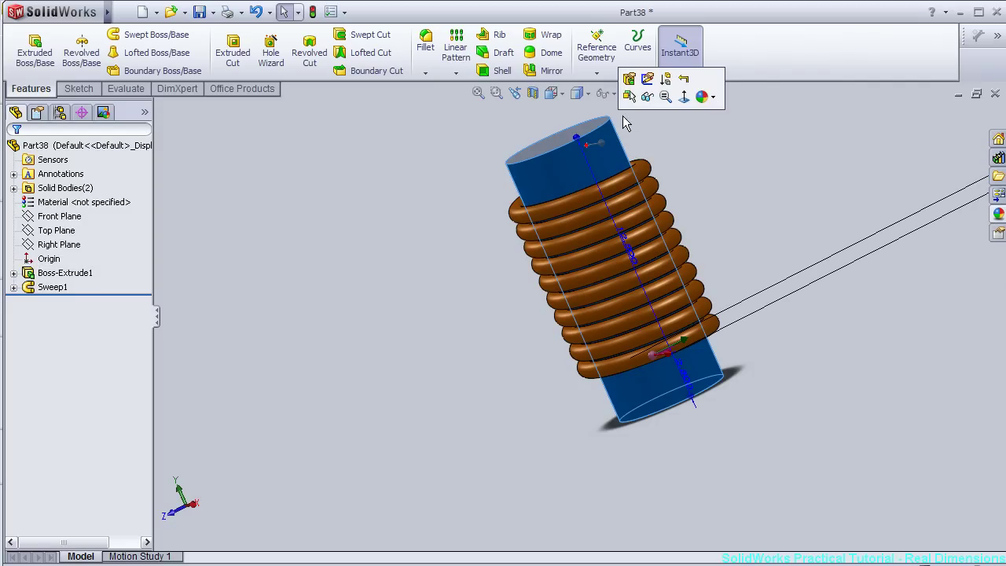
pyautogui.click(702, 95)
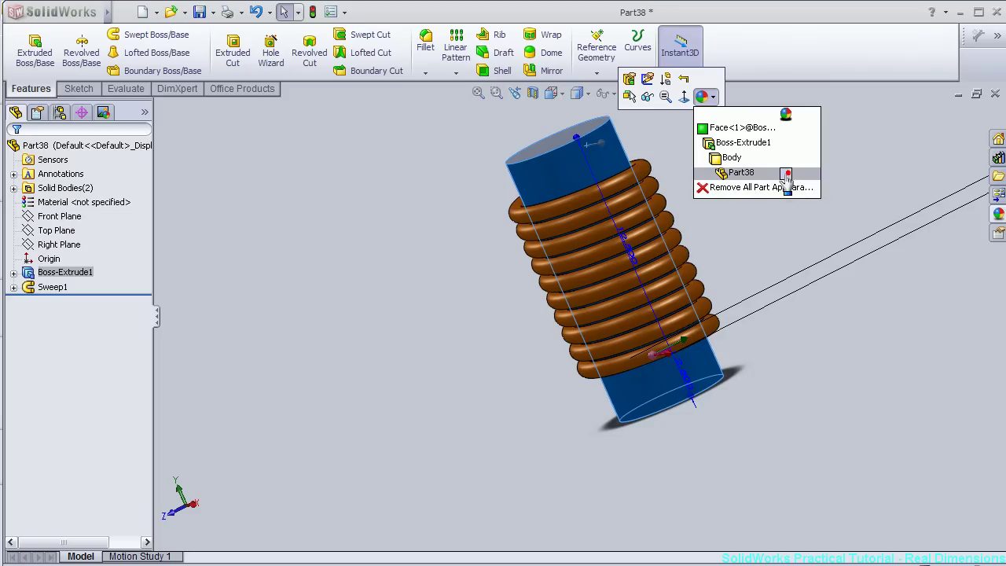
pyautogui.click(473, 280)
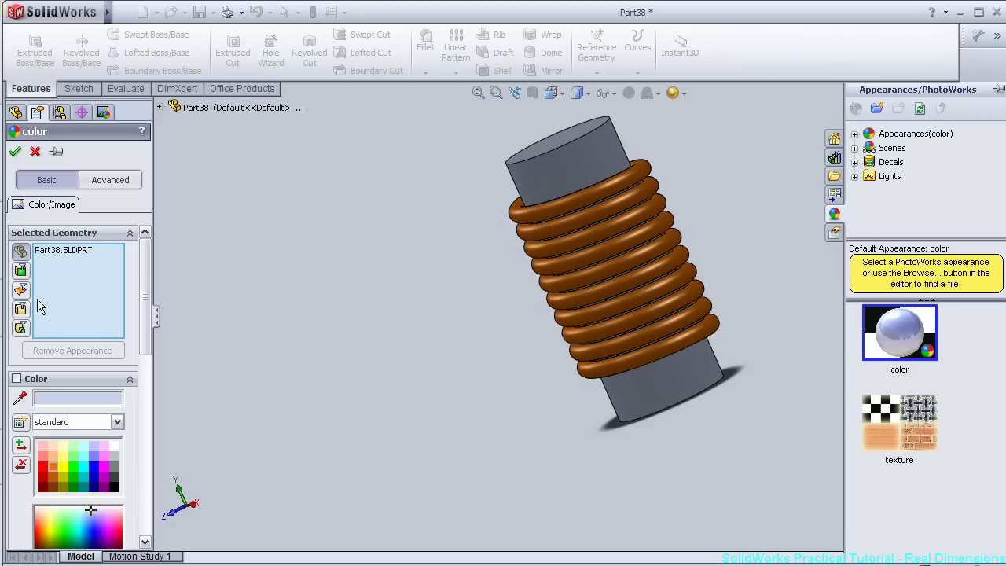
pyautogui.click(21, 271)
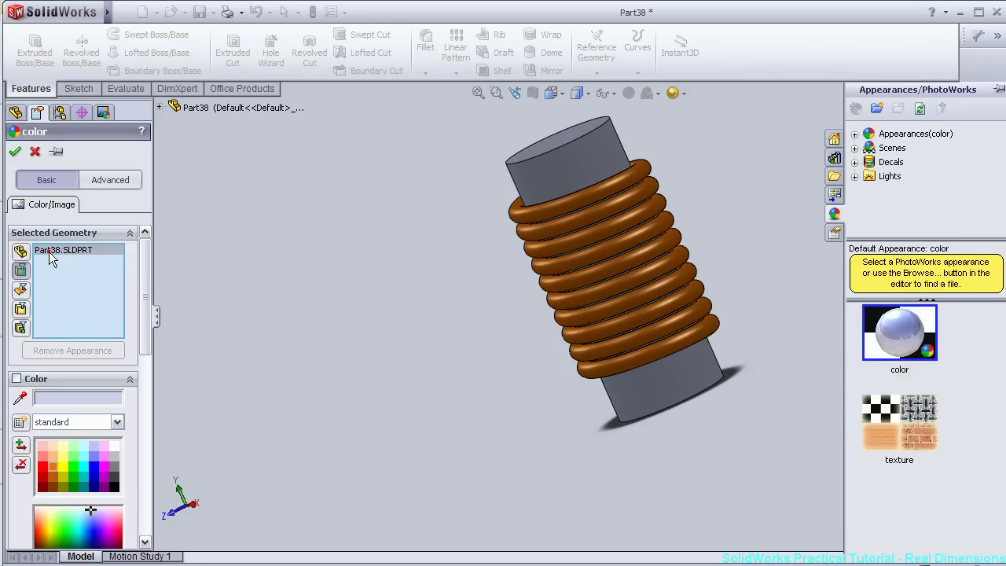
pyautogui.click(52, 251)
pyautogui.press('Delete')
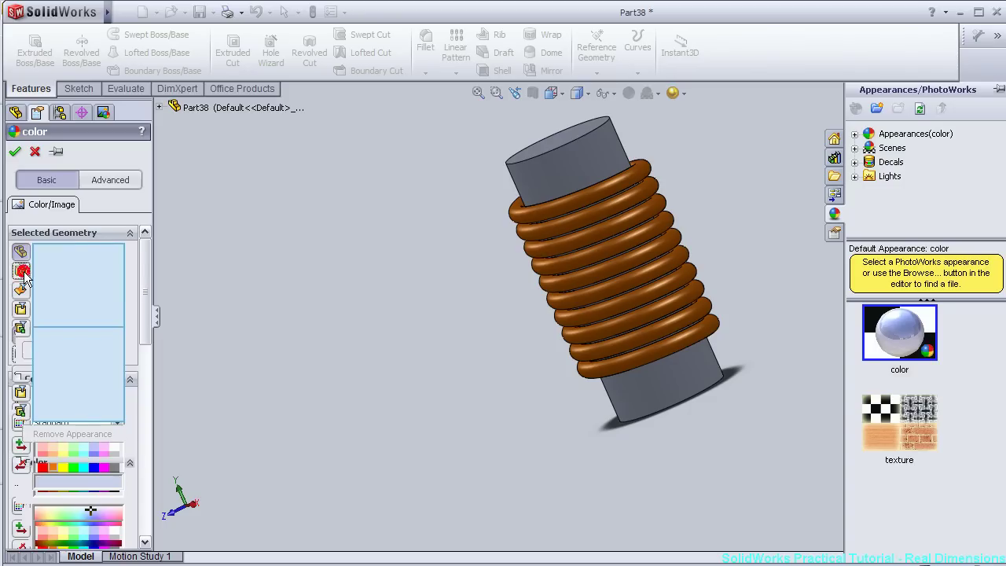
# Step: Give the cylinder face a black colour with a shiny finish
pyautogui.click(145, 328)
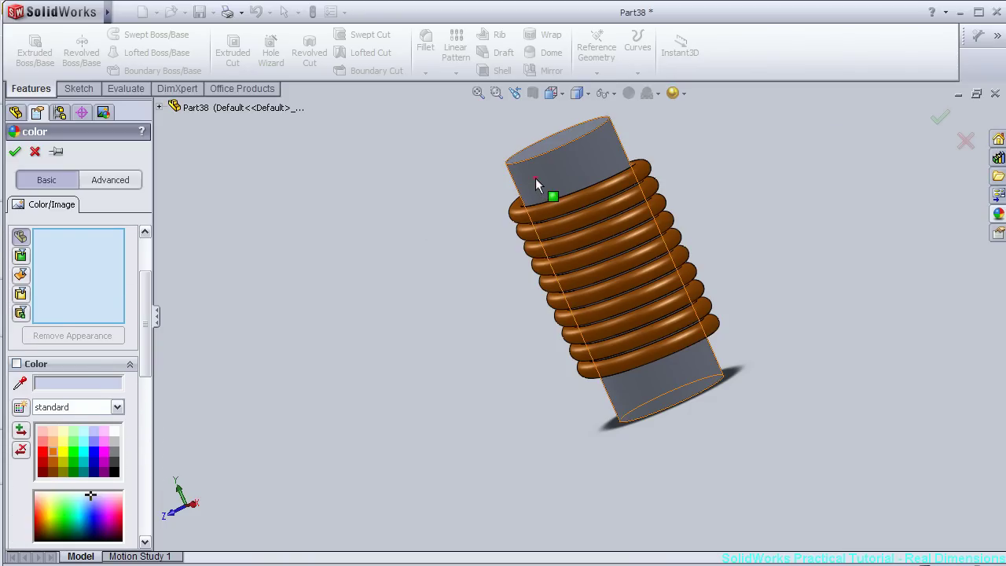
pyautogui.click(536, 180)
pyautogui.click(113, 387)
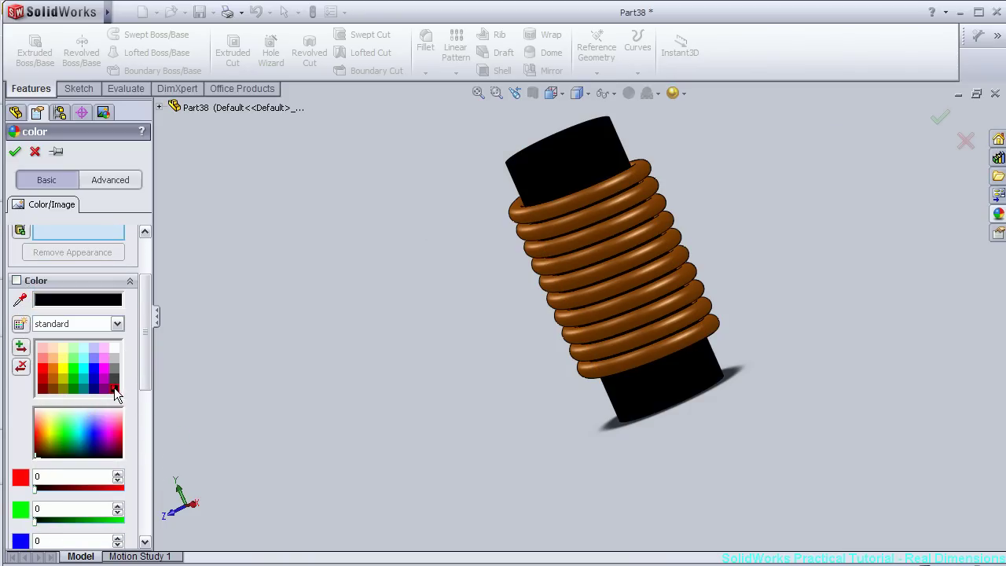
pyautogui.moveTo(253, 380); pyautogui.dragTo(267, 356, button='middle')
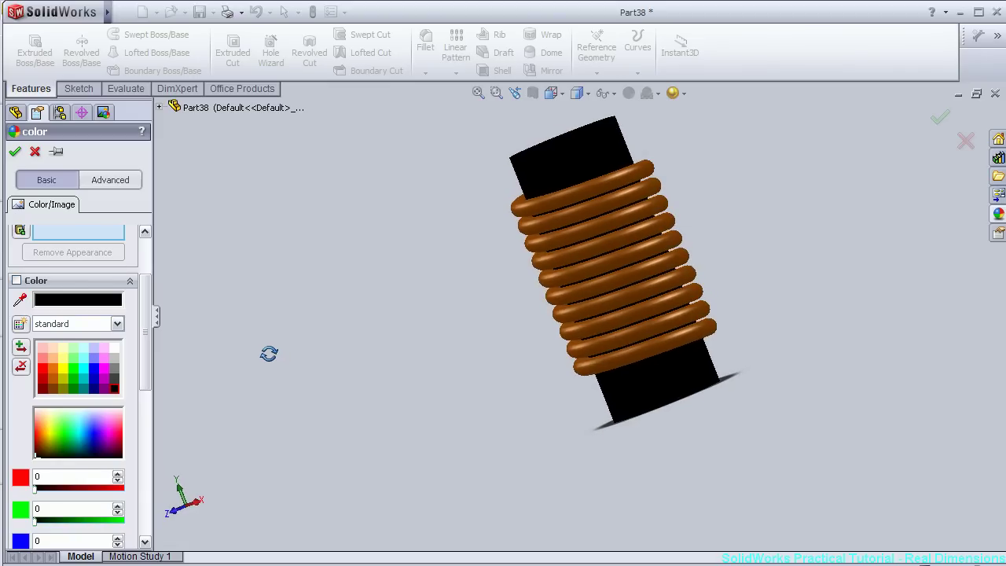
pyautogui.click(117, 323)
pyautogui.click(90, 347)
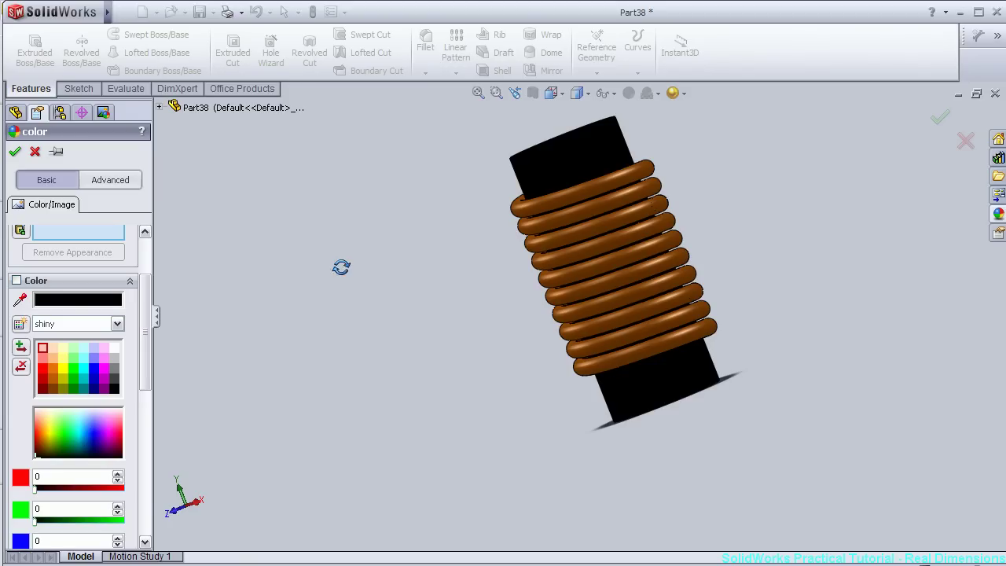
pyautogui.moveTo(336, 265); pyautogui.dragTo(339, 259, button='middle')
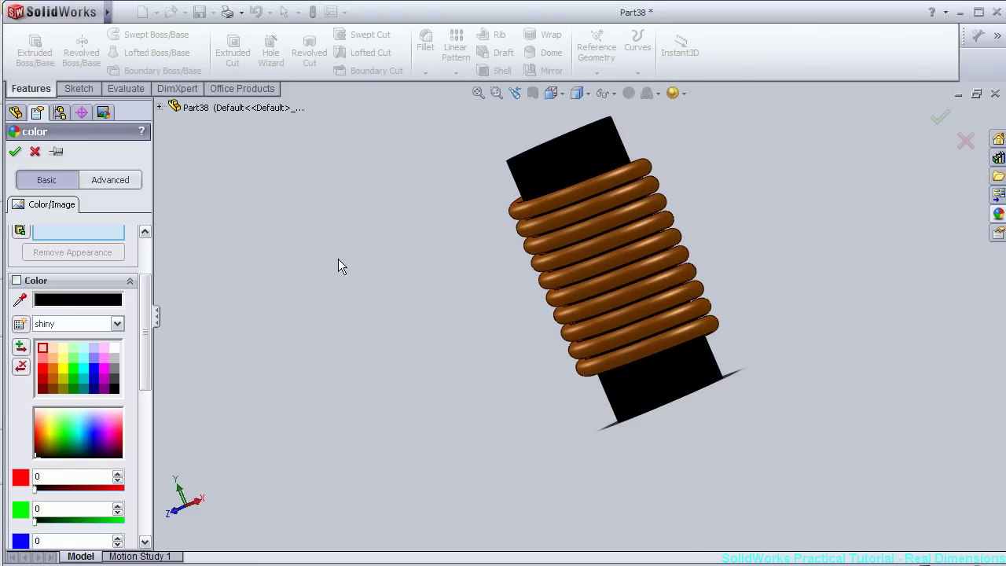
pyautogui.click(15, 152)
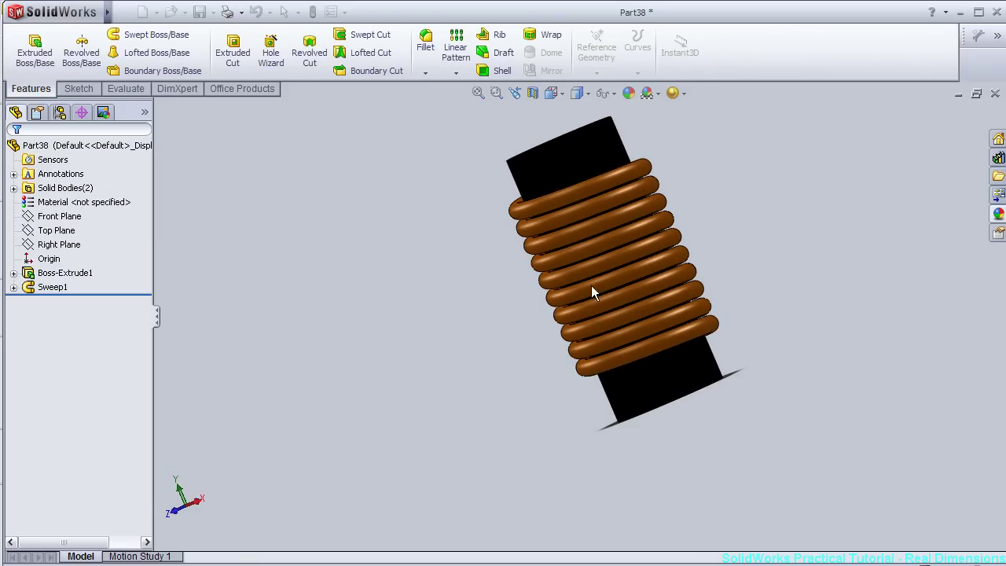
pyautogui.scroll(-1, 570, 303)
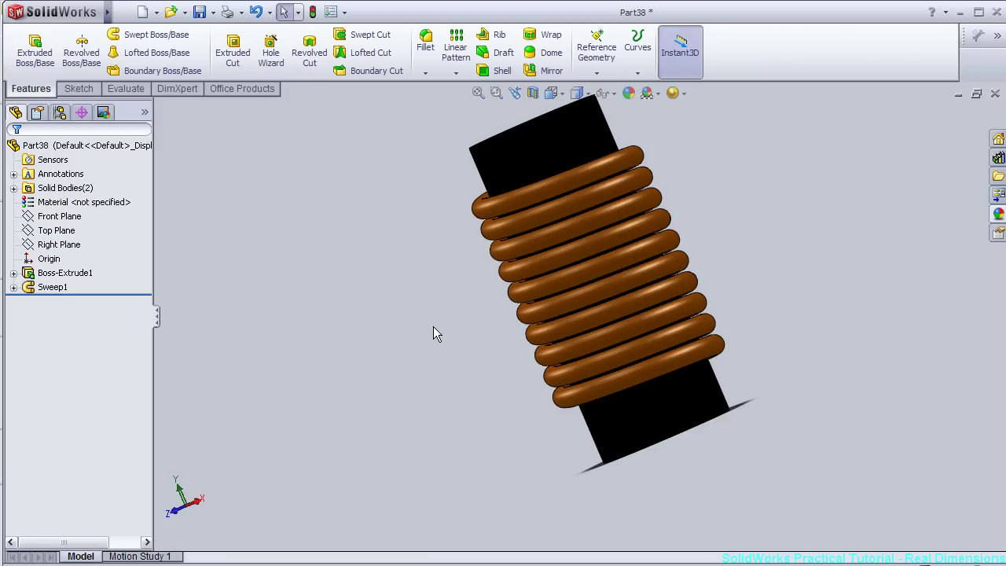
pyautogui.moveTo(435, 330)
pyautogui.mouseDown(button='middle')
pyautogui.moveTo(204, 296)
pyautogui.moveTo(224, 307)
pyautogui.moveTo(393, 274)
pyautogui.moveTo(374, 273)
pyautogui.moveTo(384, 278)
pyautogui.moveTo(404, 269)
pyautogui.moveTo(409, 247)
pyautogui.mouseUp(button='middle')
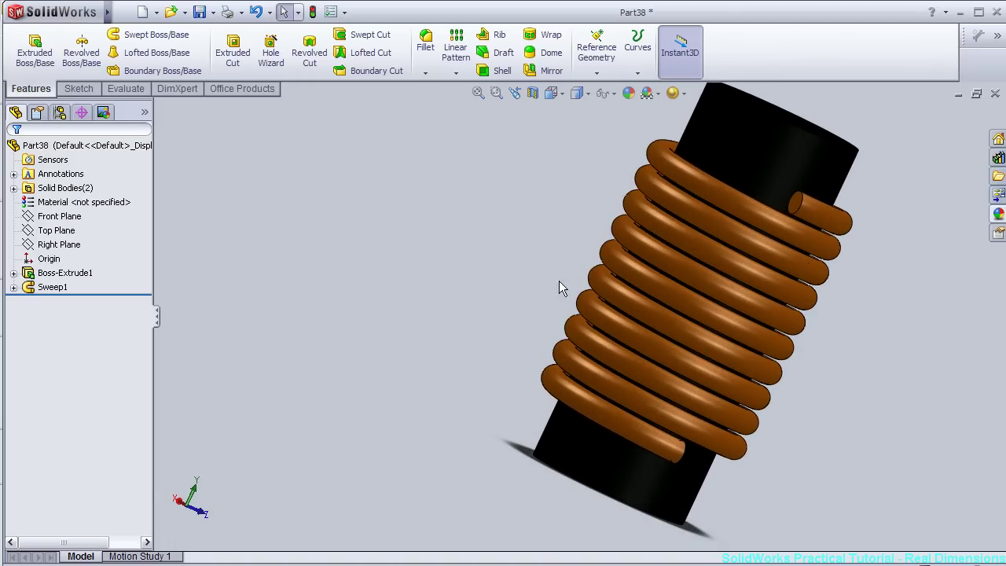
pyautogui.moveTo(849, 294)
pyautogui.mouseDown(button='middle')
pyautogui.moveTo(838, 283)
pyautogui.moveTo(679, 260)
pyautogui.moveTo(636, 283)
pyautogui.mouseUp(button='middle')
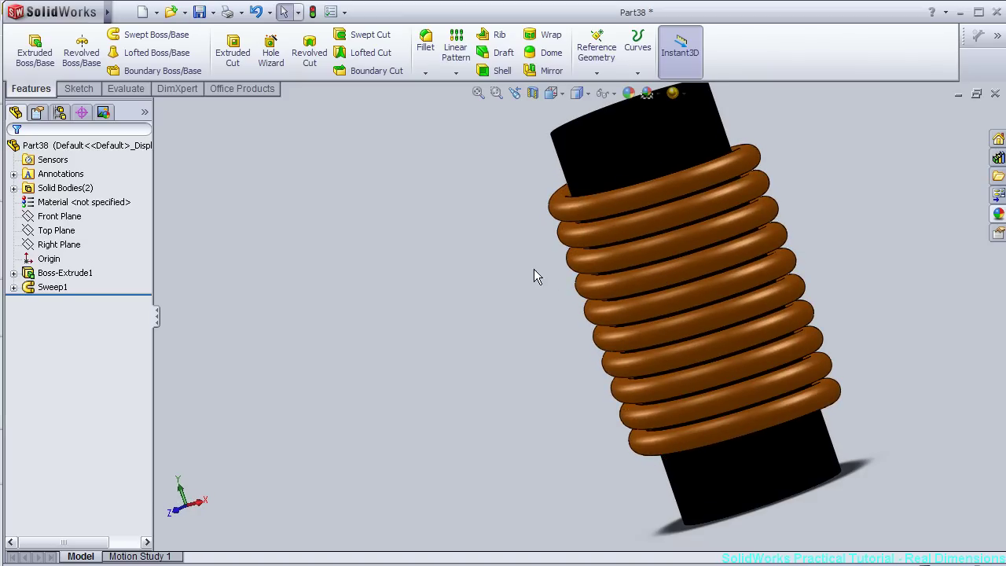
pyautogui.scroll(2, 770, 179)
pyautogui.scroll(-2, 773, 173)
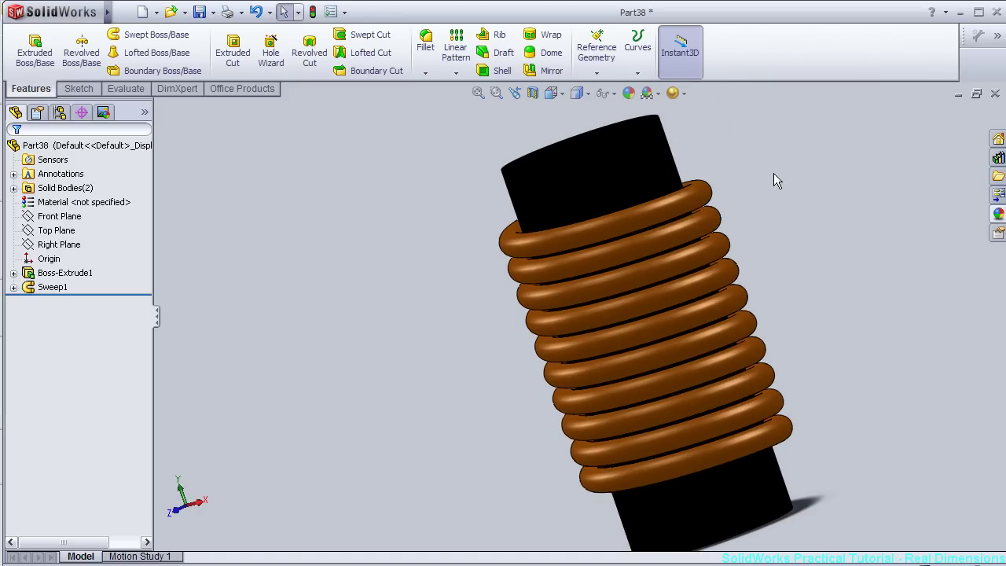
pyautogui.scroll(2, 765, 197)
pyautogui.moveTo(763, 227)
pyautogui.mouseDown(button='middle')
pyautogui.moveTo(838, 216)
pyautogui.moveTo(881, 227)
pyautogui.moveTo(926, 278)
pyautogui.moveTo(781, 231)
pyautogui.moveTo(808, 246)
pyautogui.mouseUp(button='middle')
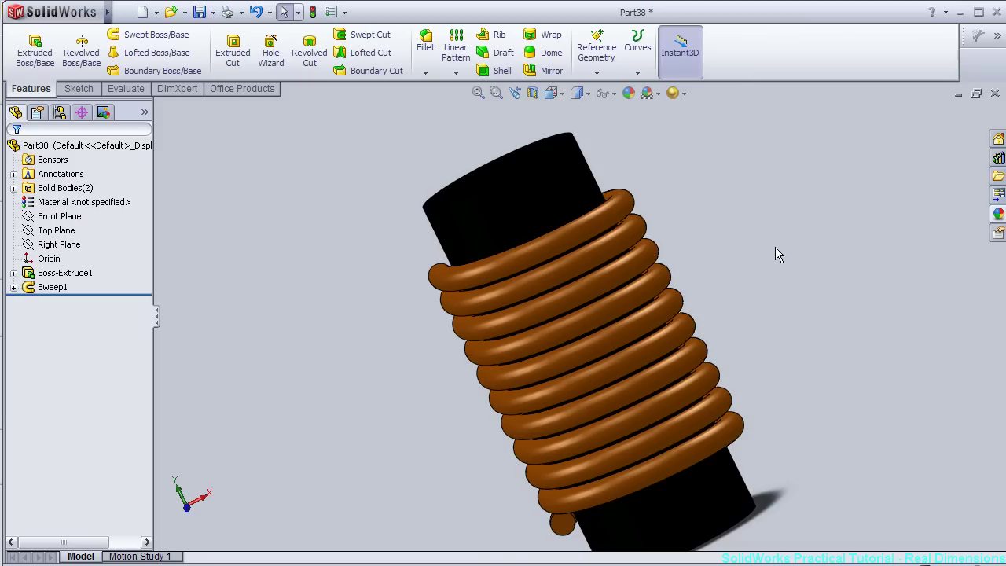
pyautogui.scroll(2, 659, 338)
pyautogui.scroll(-2, 523, 428)
pyautogui.scroll(1, 727, 225)
pyautogui.scroll(-1, 727, 226)
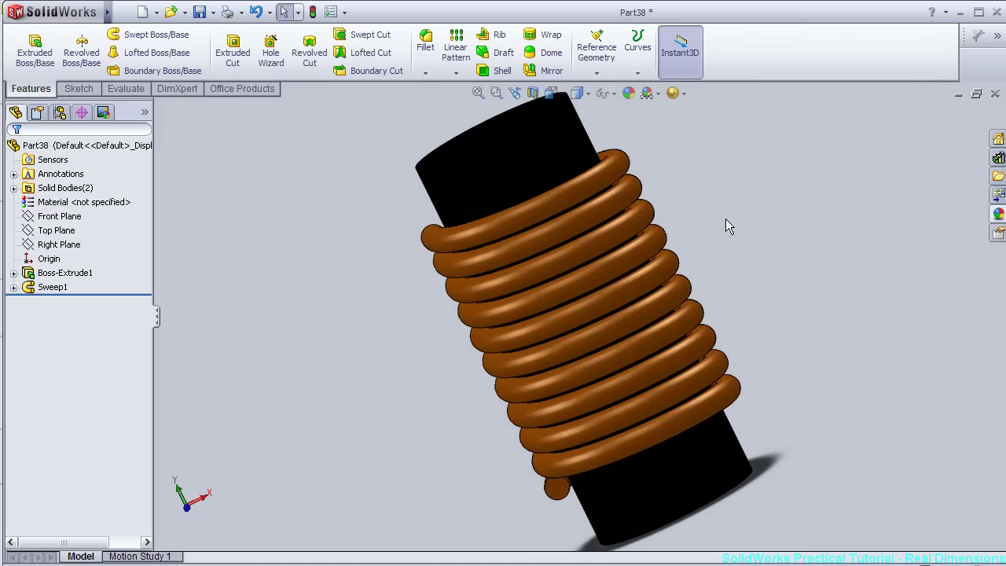